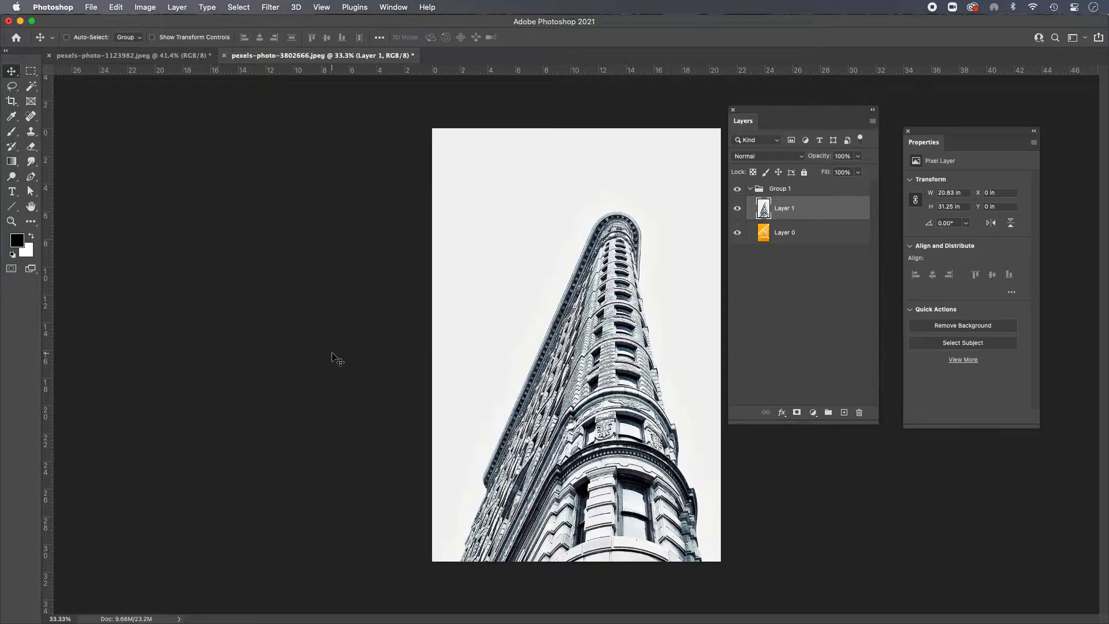
# Try a Hue/Saturation adjustment layer with Colorize on, hue 53, saturation 69 and lightness -46, and delete it.
pyautogui.click(813, 414)
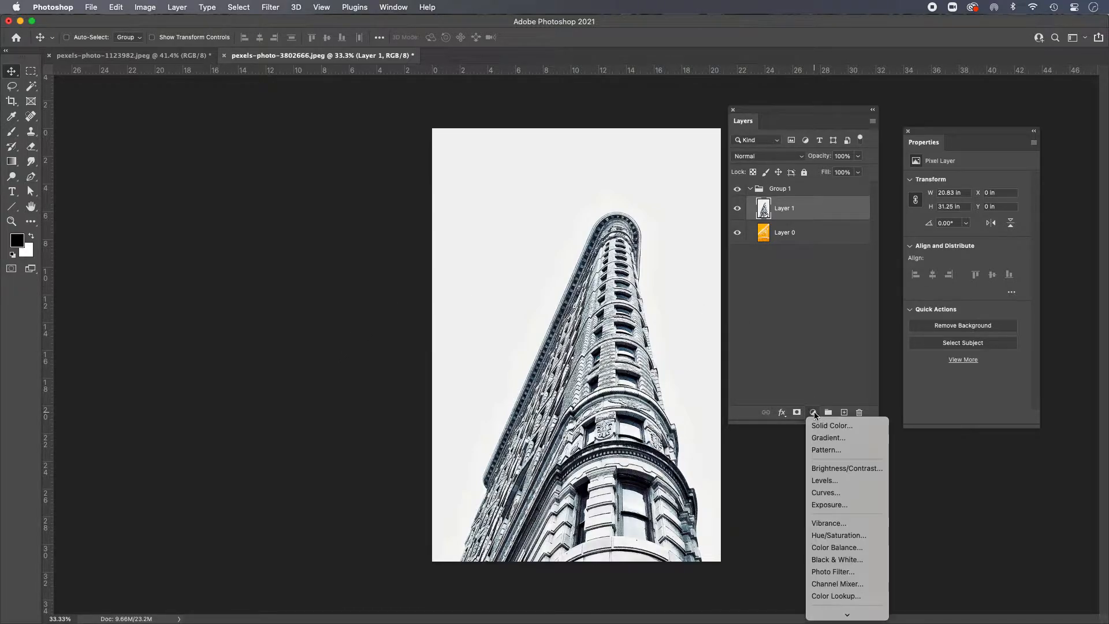
pyautogui.click(830, 536)
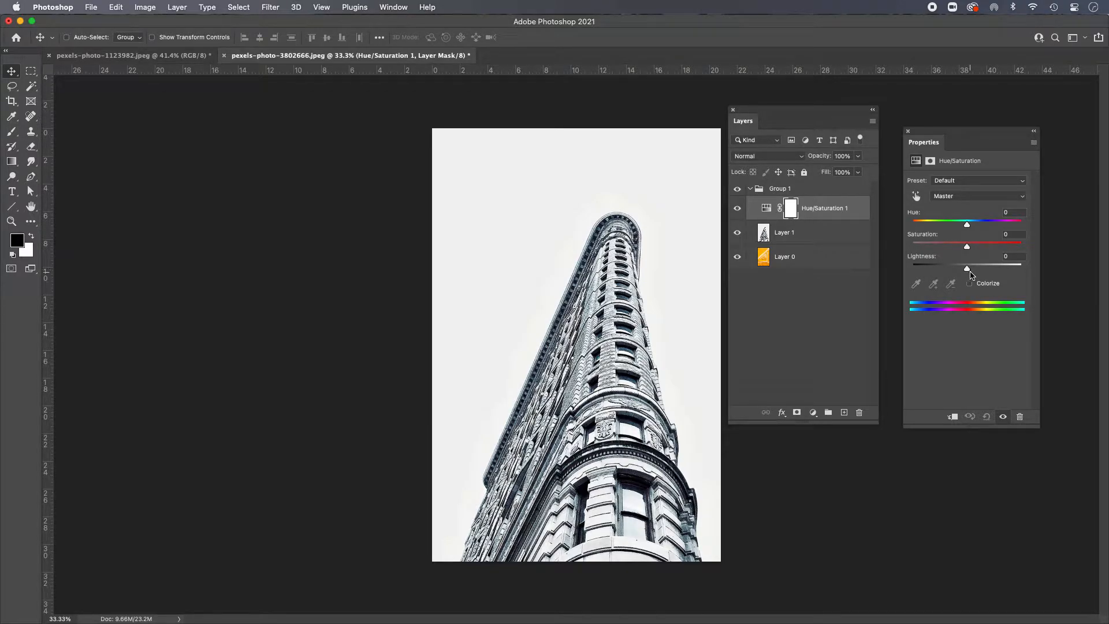
pyautogui.moveTo(968, 249); pyautogui.dragTo(985, 248)
pyautogui.click(989, 284)
pyautogui.moveTo(912, 224); pyautogui.dragTo(942, 270)
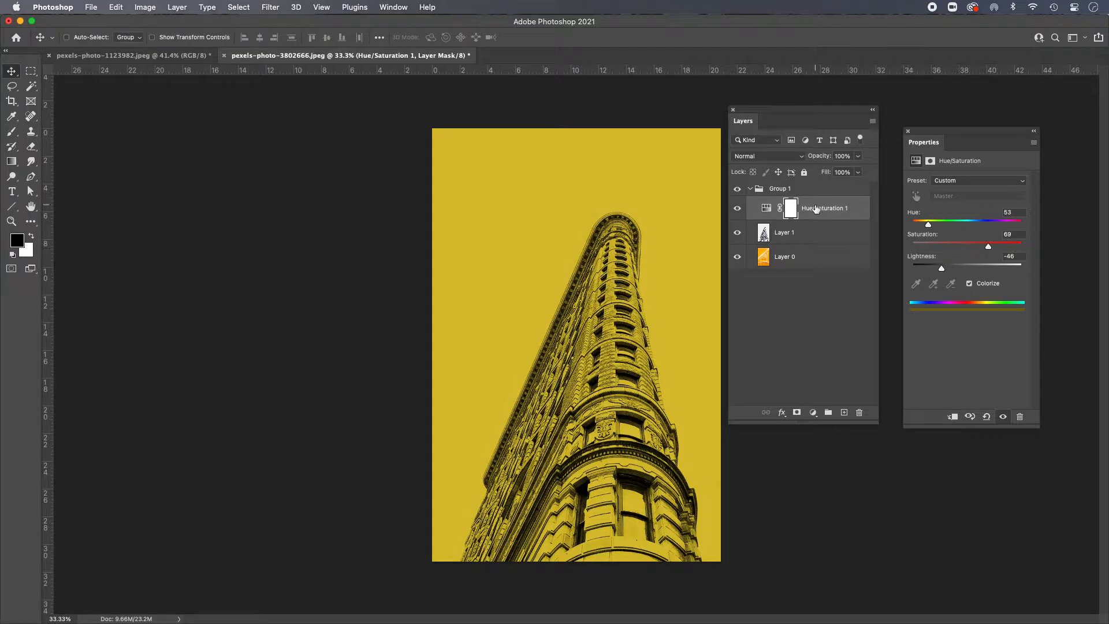
pyautogui.moveTo(816, 209); pyautogui.dragTo(859, 415)
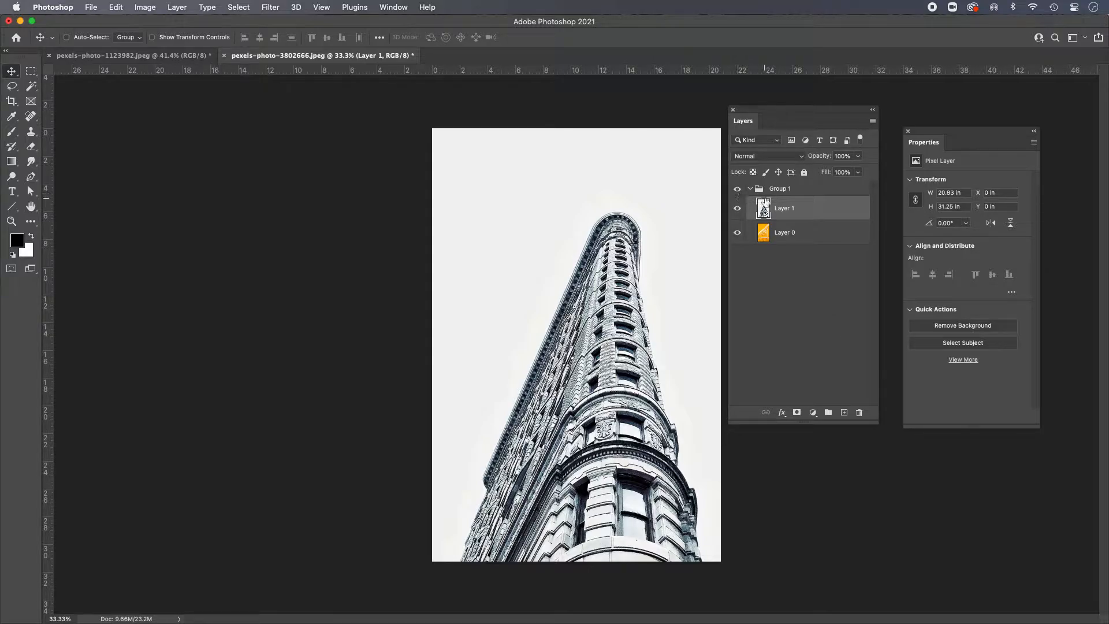
# Scale the building photo layer to 68.14% near the canvas centre, and load its outline as a selection before deselecting.
pyautogui.press('super+t')
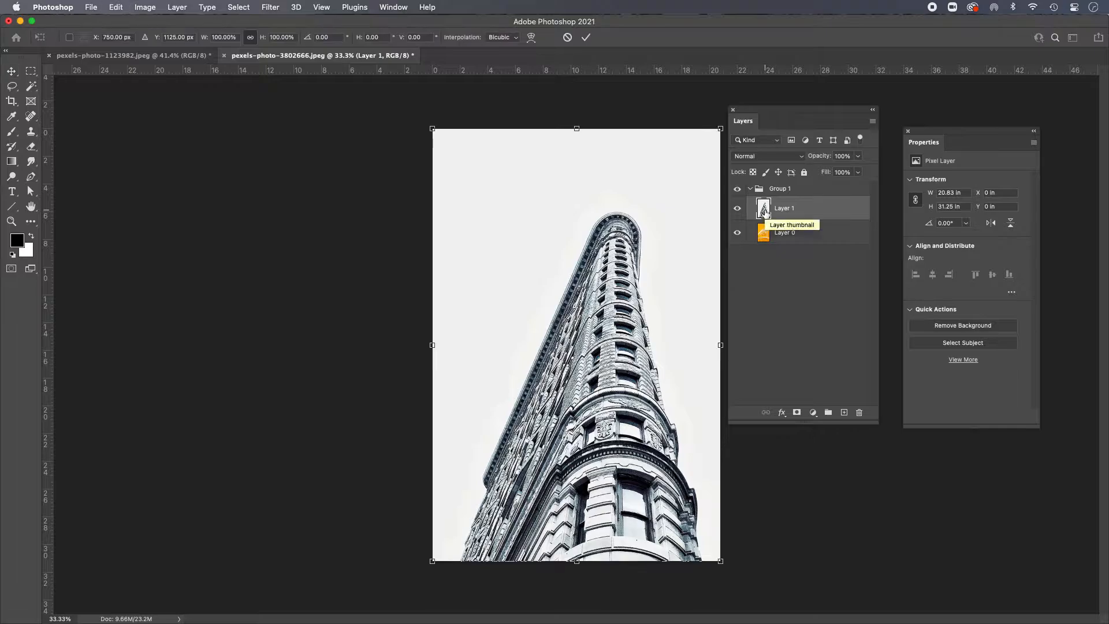
pyautogui.moveTo(720, 127); pyautogui.dragTo(626, 262)
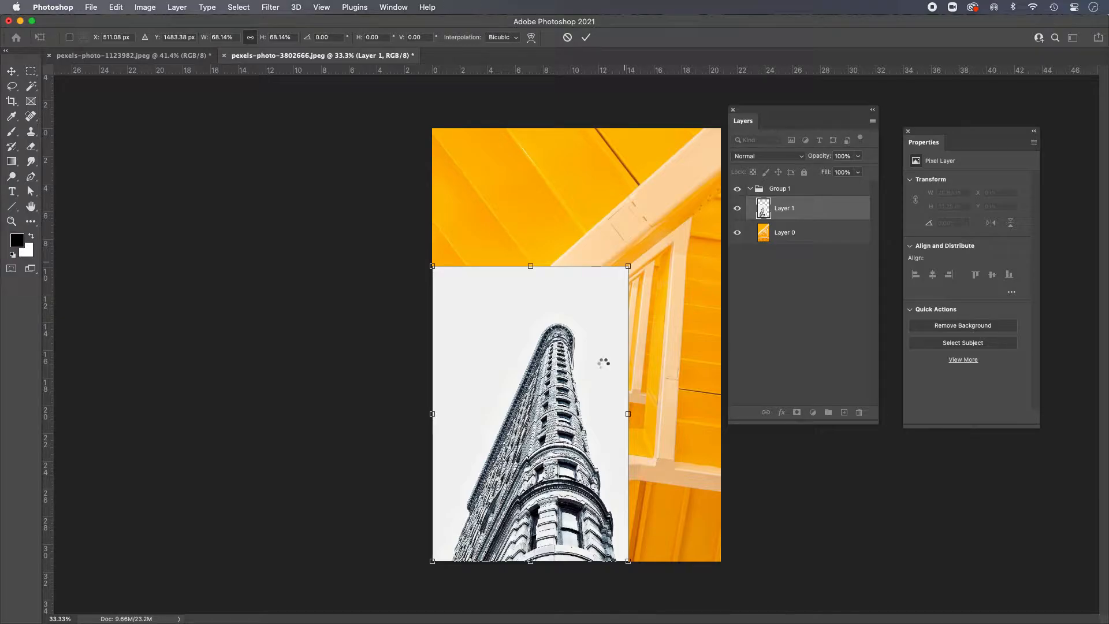
pyautogui.press('Return')
pyautogui.moveTo(603, 369); pyautogui.dragTo(638, 299)
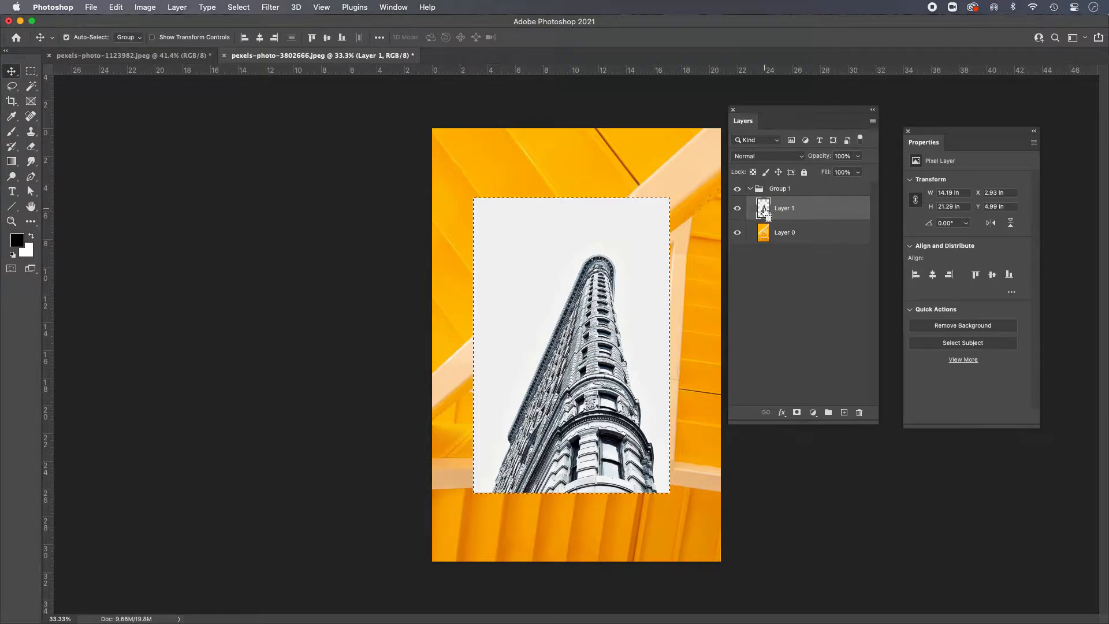
pyautogui.keyDown('super'); pyautogui.click(763, 209); pyautogui.keyUp('super')
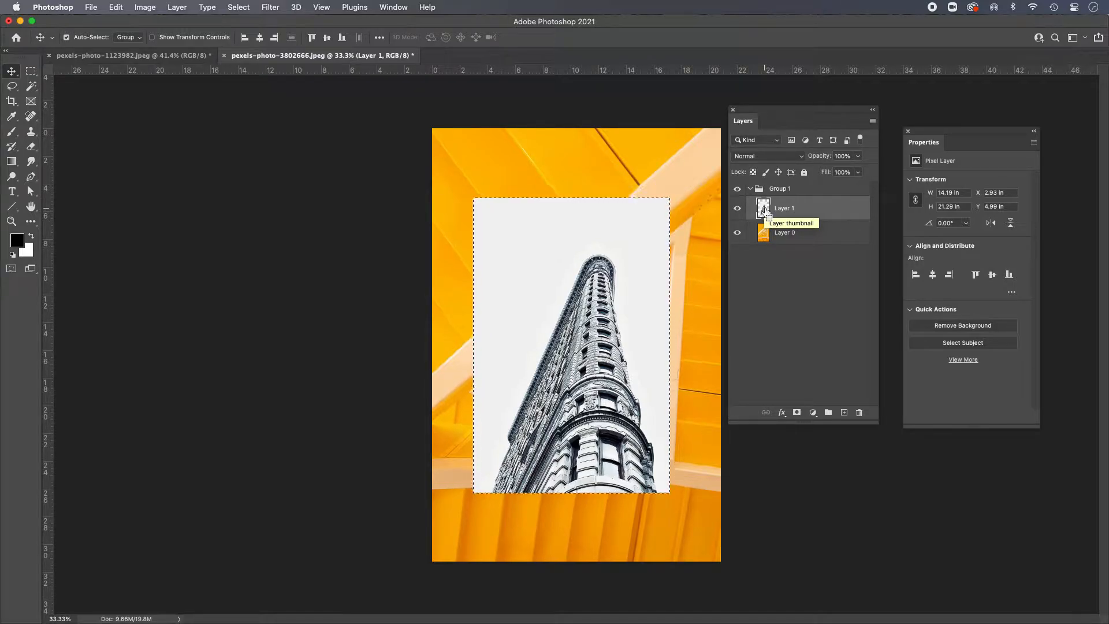
pyautogui.press('super+d')
# Paste the copied STATUS lettering as pixels and place it centred above the building photo.
pyautogui.press('super+v')
pyautogui.click(682, 231)
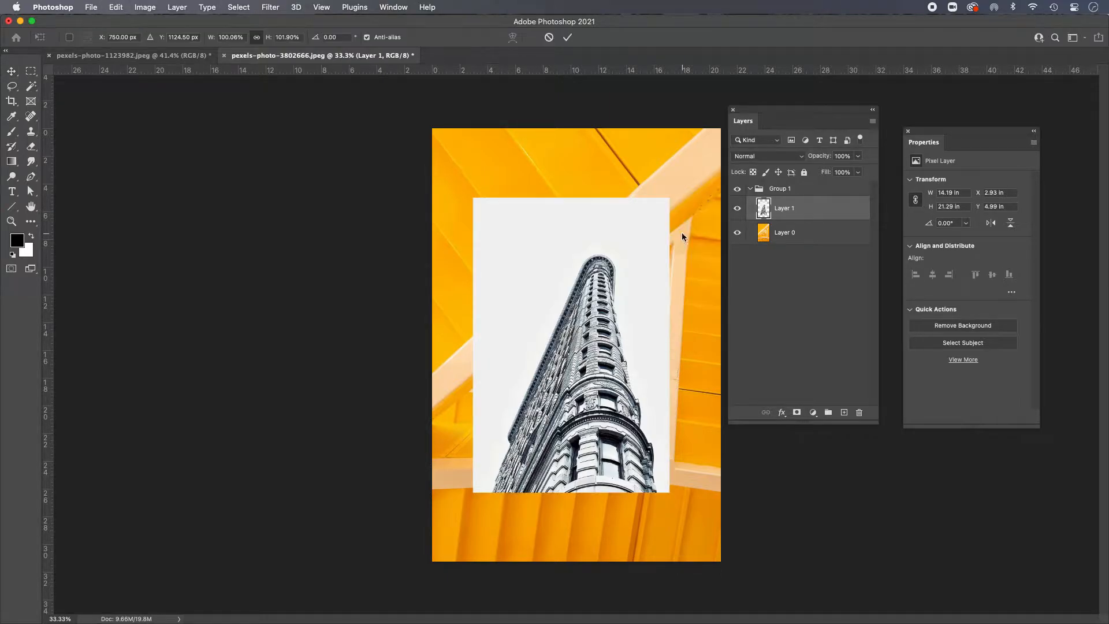
pyautogui.moveTo(593, 339); pyautogui.dragTo(716, 218)
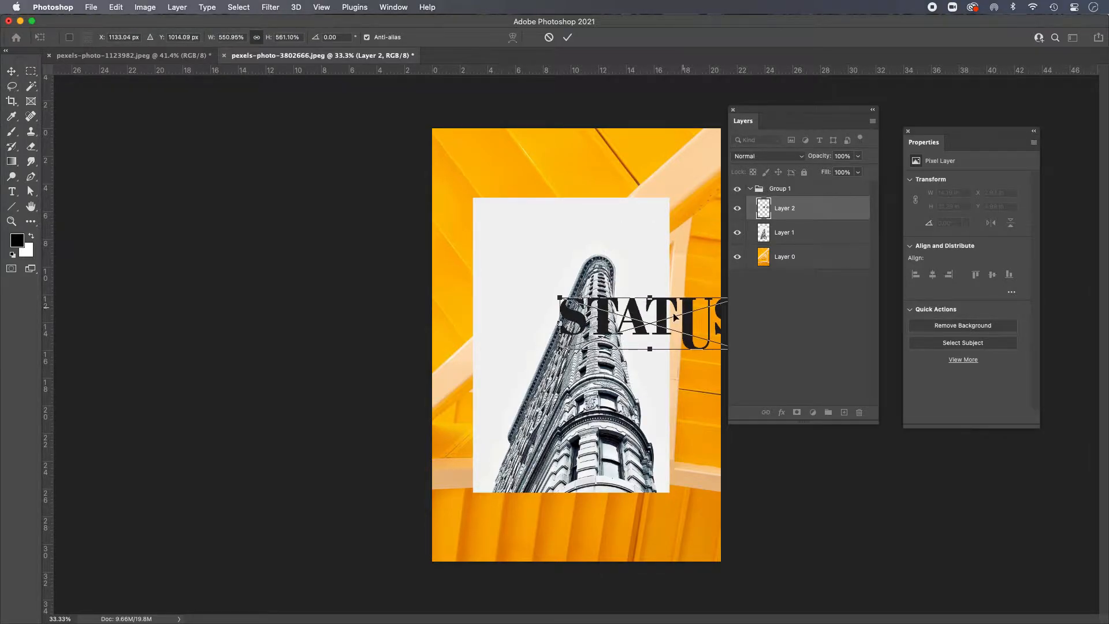
pyautogui.moveTo(642, 303); pyautogui.dragTo(586, 168)
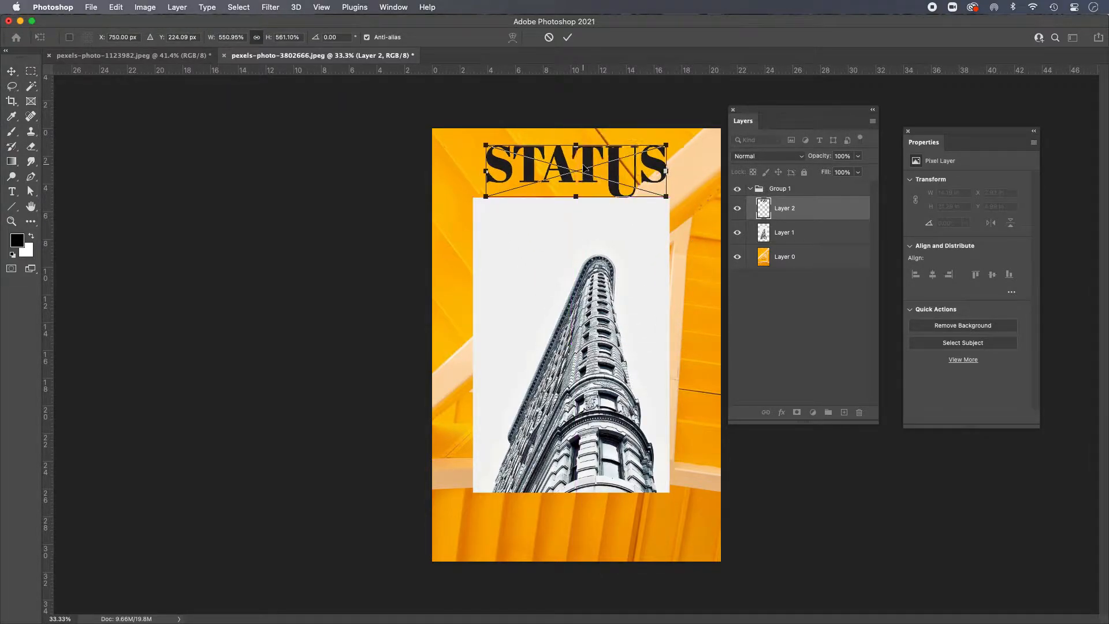
pyautogui.press('Return')
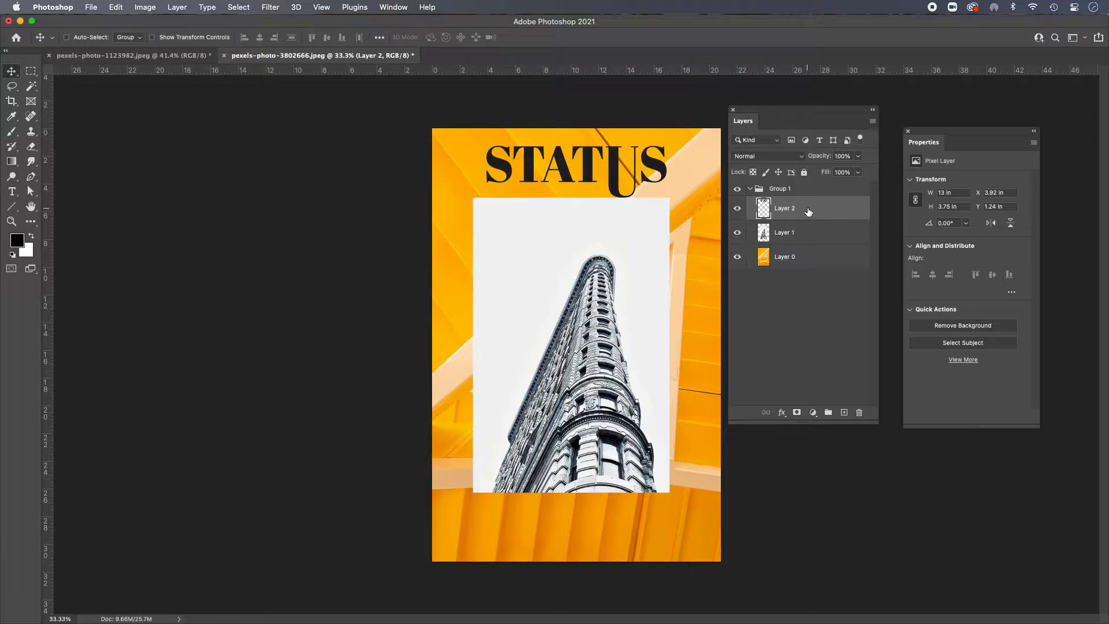
# Load the STATUS lettering's outline as a selection, deselect it, and delete the lettering layer.
pyautogui.keyDown('super'); pyautogui.click(763, 209); pyautogui.keyUp('super')
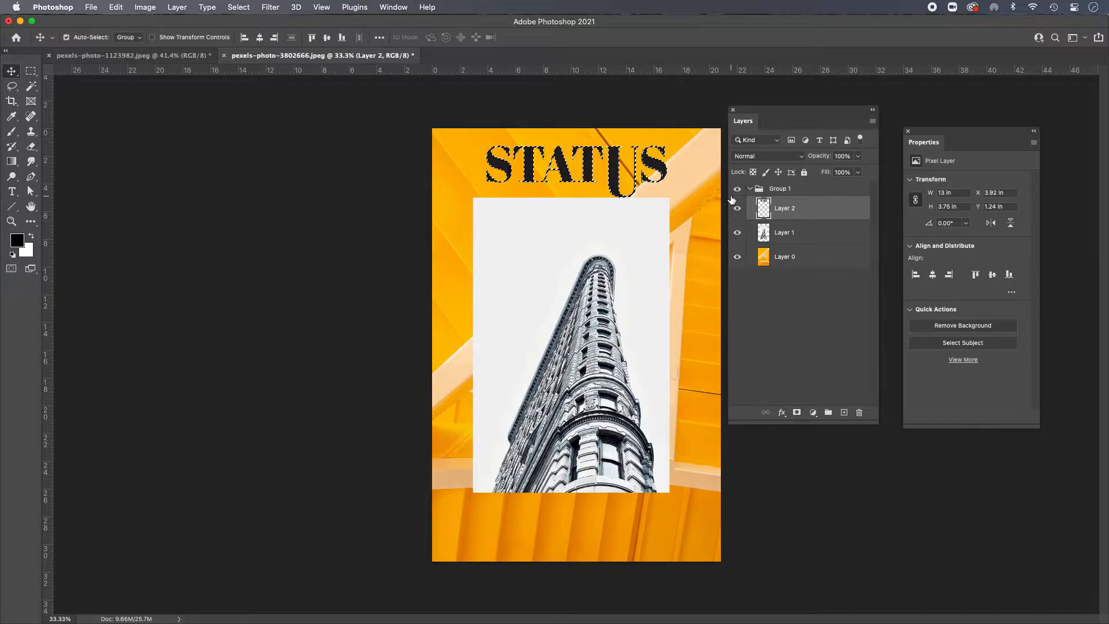
pyautogui.press('super+d')
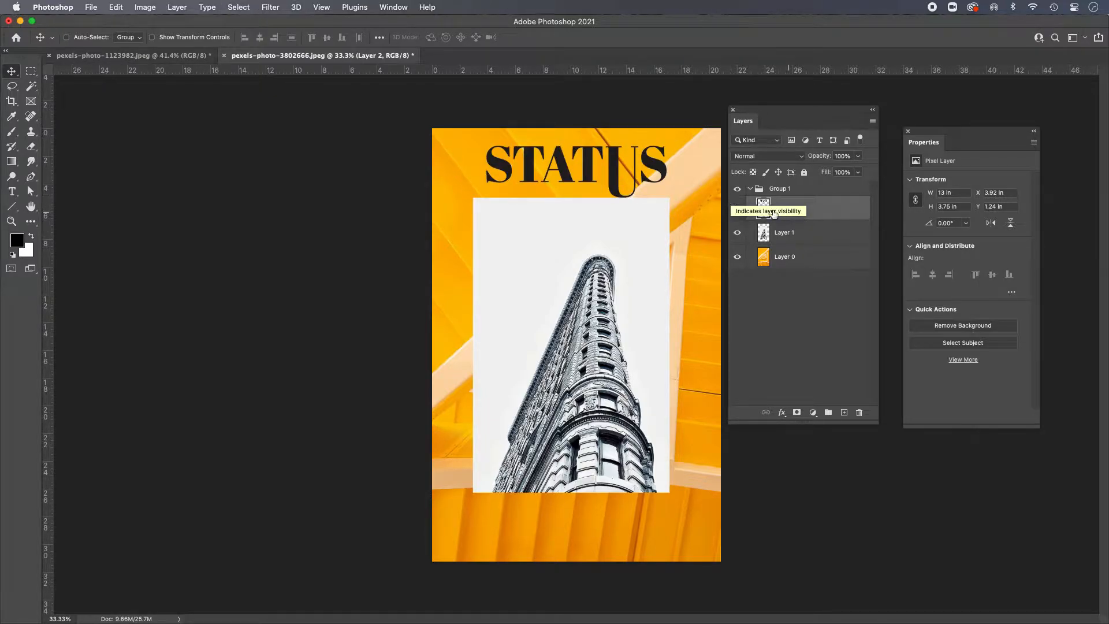
pyautogui.moveTo(780, 214); pyautogui.dragTo(859, 411)
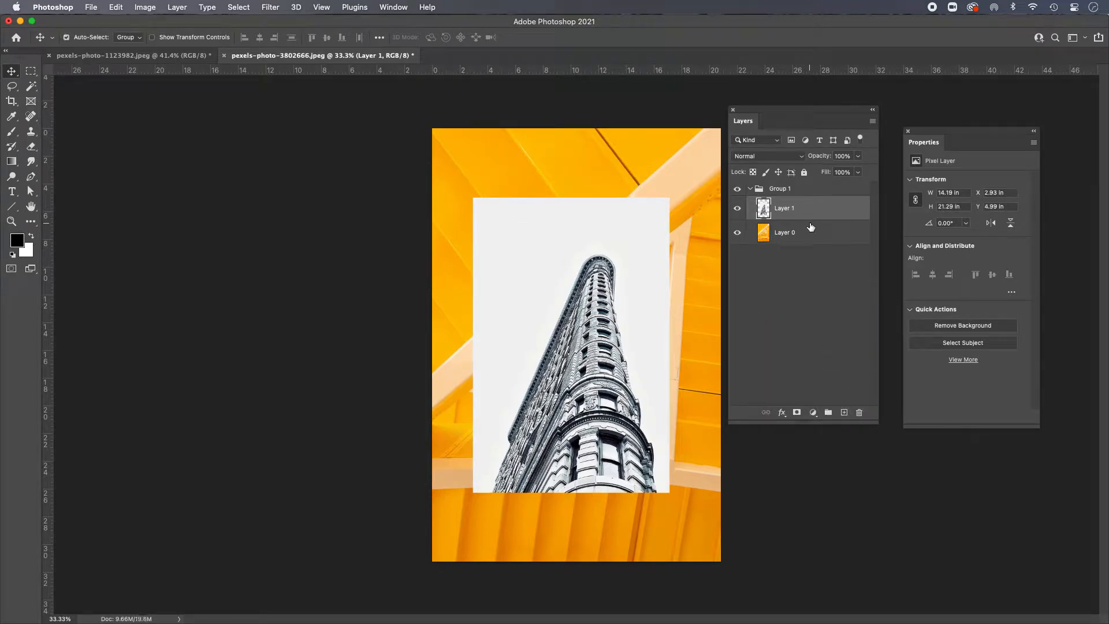
# Undo the lettering, move and scaling changes until the building photo fills the canvas again.
pyautogui.press('super+z')
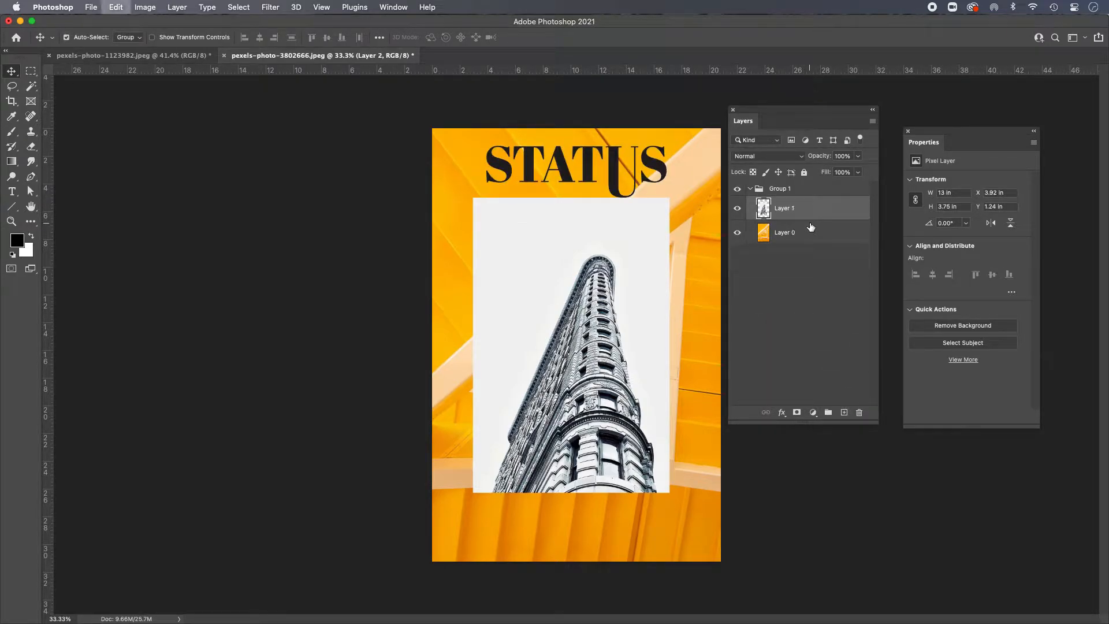
pyautogui.press('super+z')
pyautogui.press('super+z')
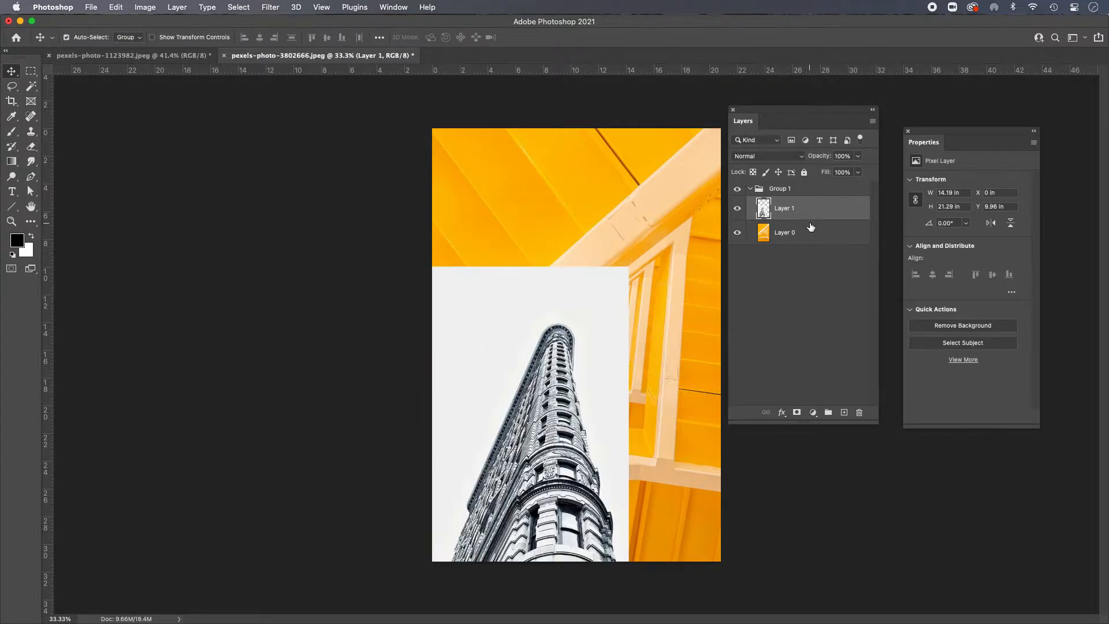
pyautogui.press('super+z')
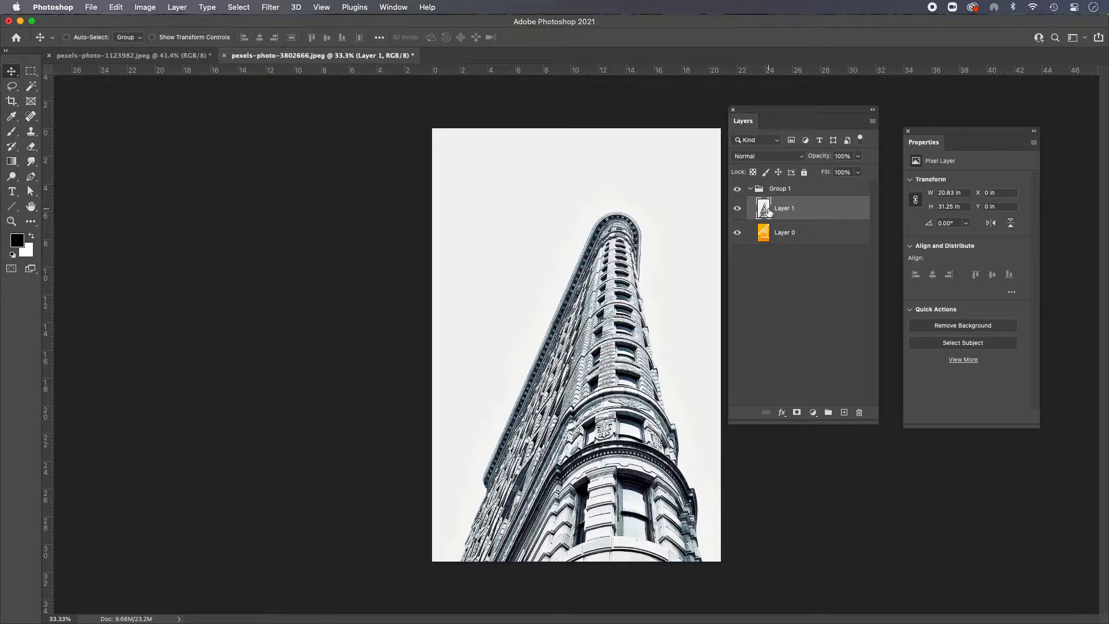
# Select a rectangle of about 7.06 by 12.47 in in the photo's upper-left sky, clear its pixels, and undo the clearing.
pyautogui.click(32, 72)
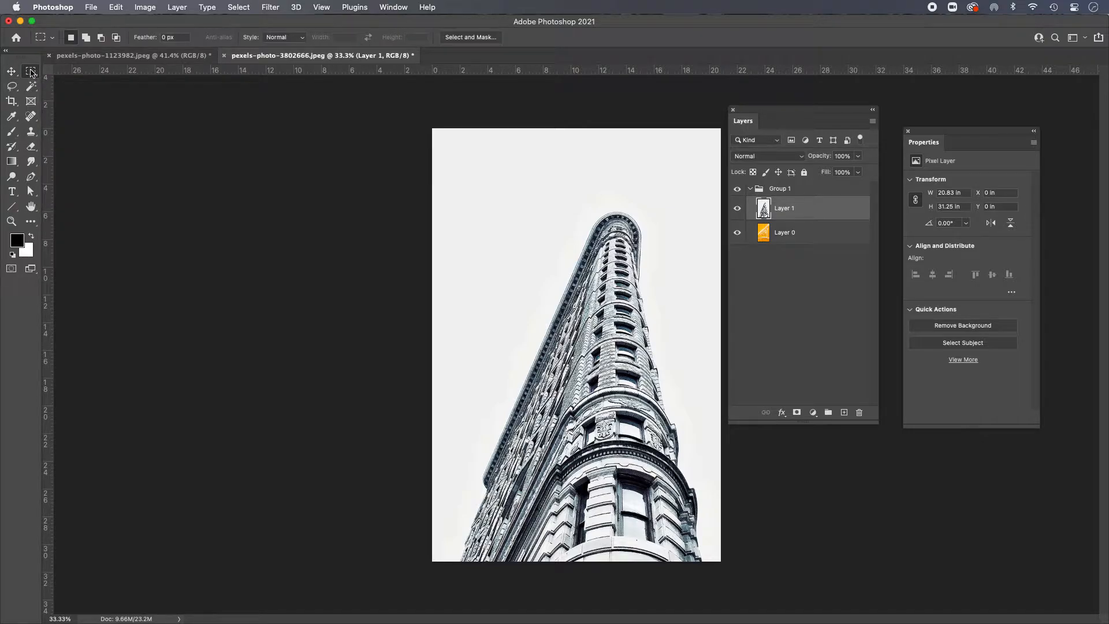
pyautogui.rightClick(32, 72)
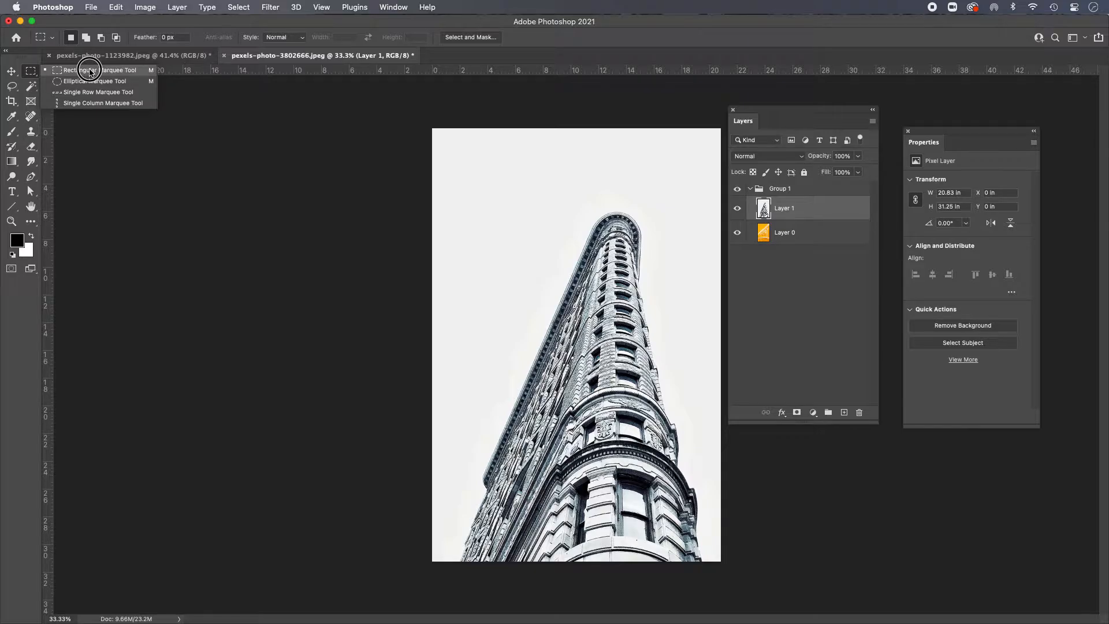
pyautogui.click(89, 71)
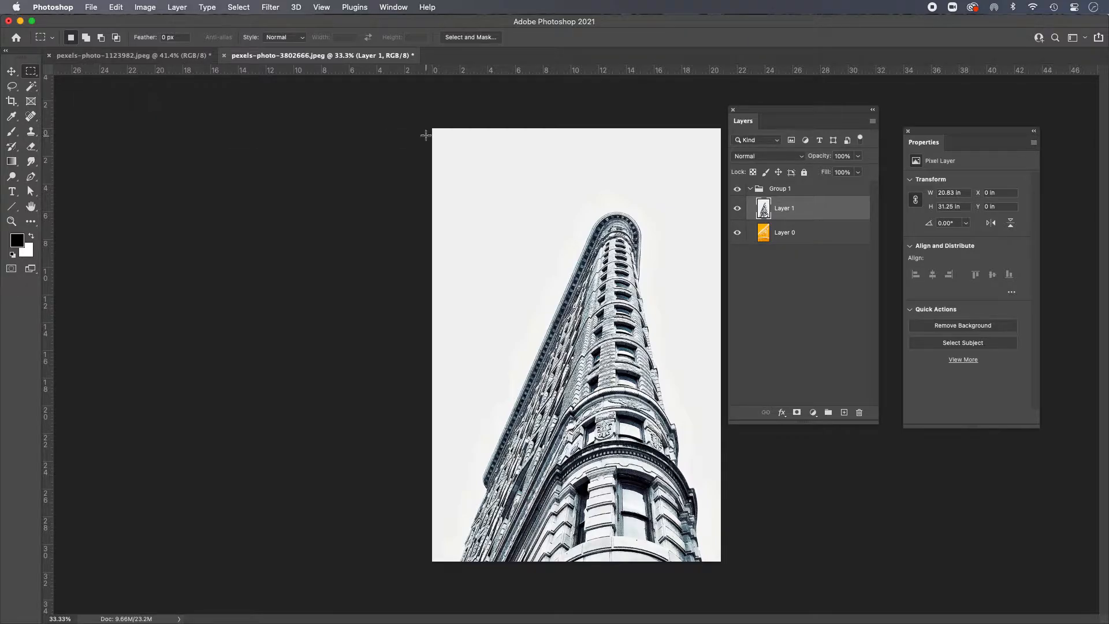
pyautogui.moveTo(426, 119); pyautogui.dragTo(543, 311)
pyautogui.press('Delete')
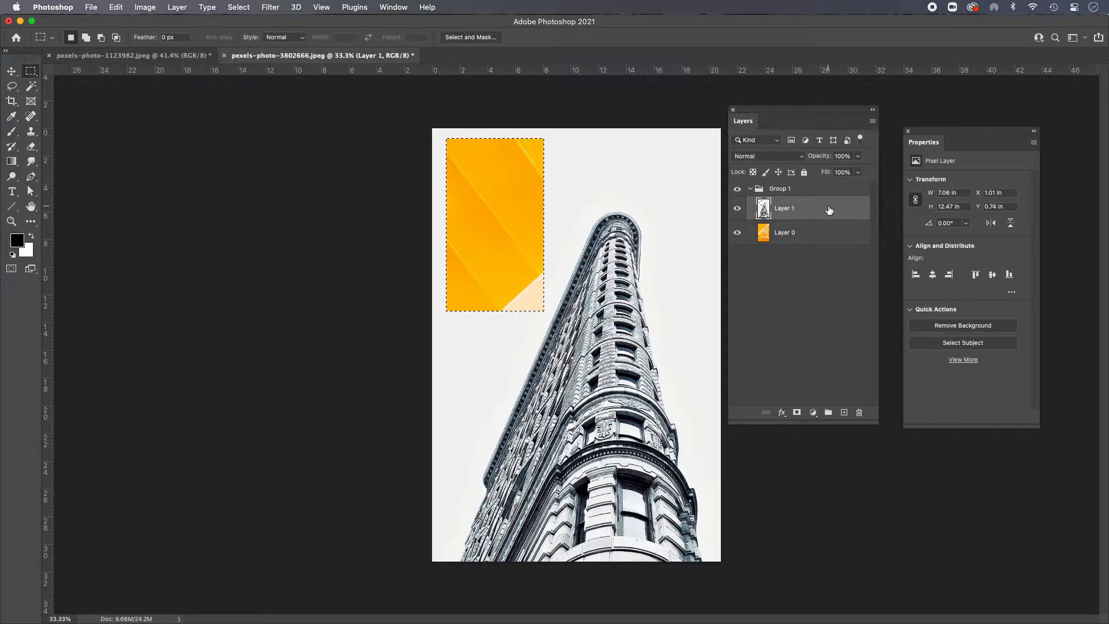
pyautogui.press('super+z')
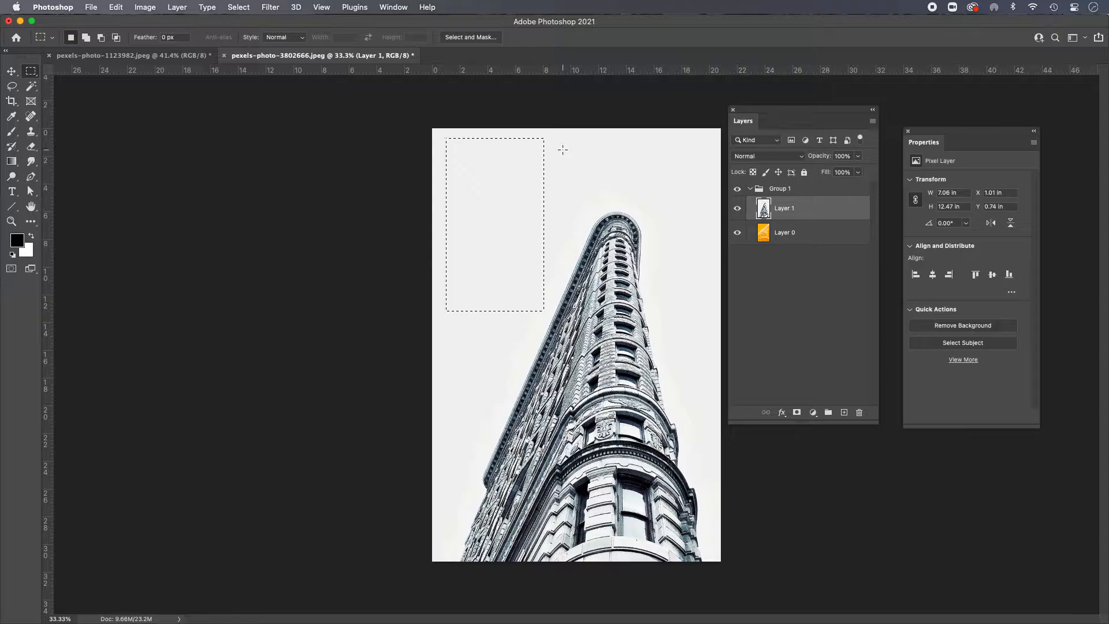
# Scale the pixels inside the rectangular selection to 67.76%, deselect, and undo back to the original selection.
pyautogui.click(115, 7)
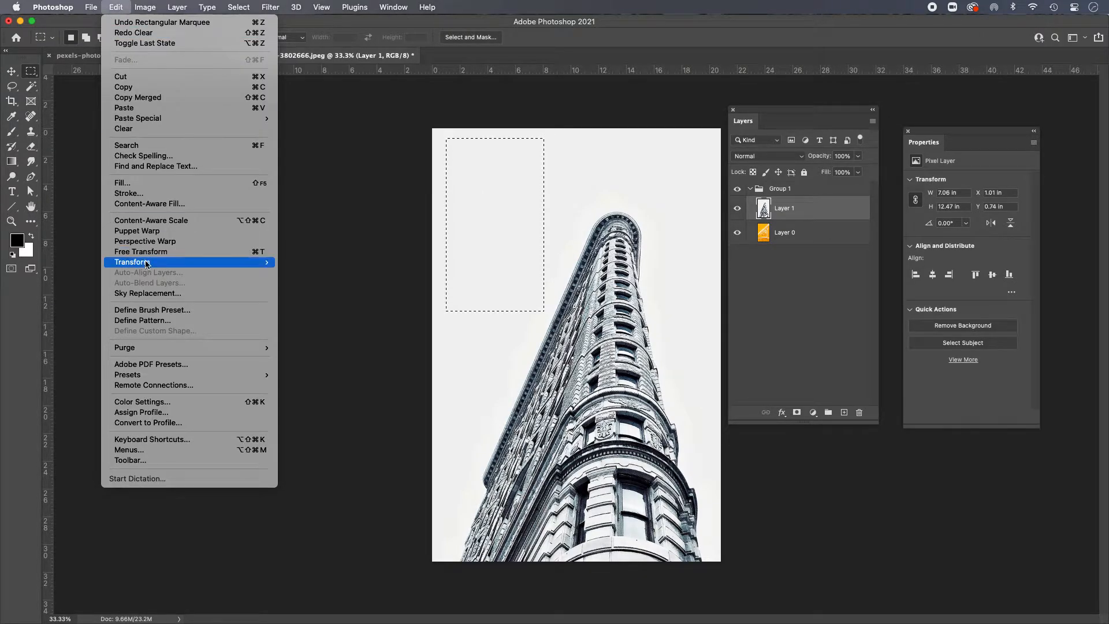
pyautogui.moveTo(147, 263)
pyautogui.click(314, 279)
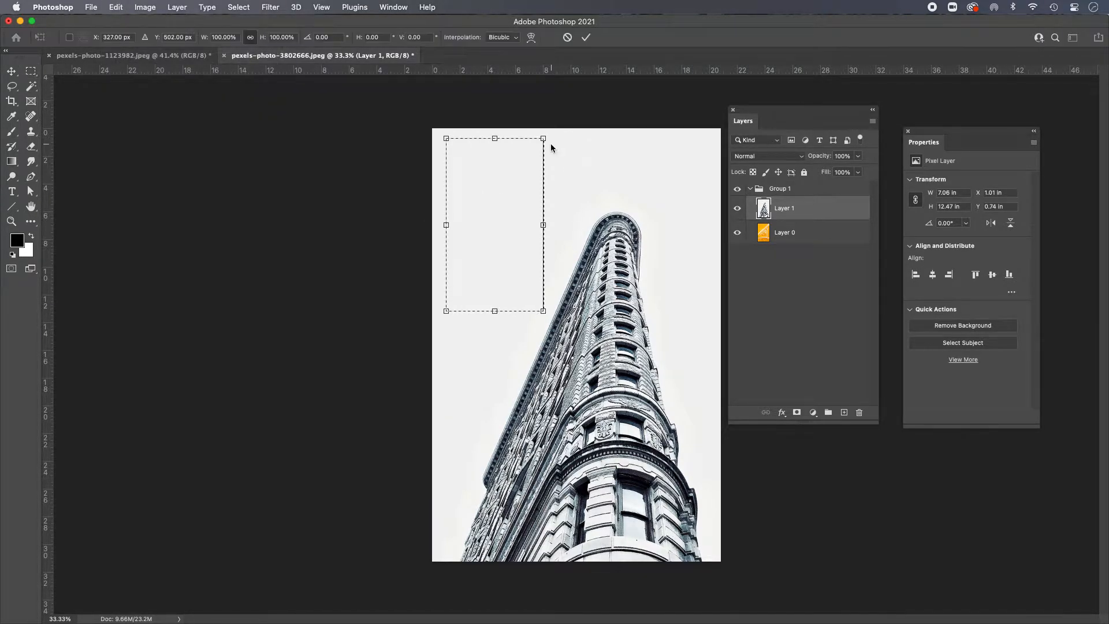
pyautogui.moveTo(543, 138); pyautogui.dragTo(500, 186)
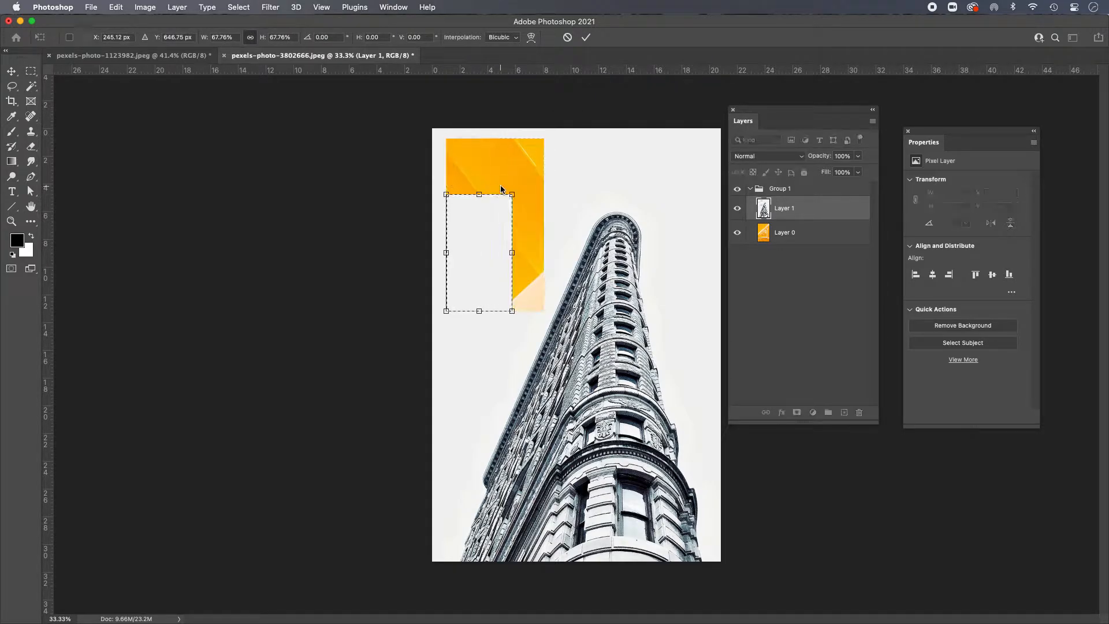
pyautogui.press('Return')
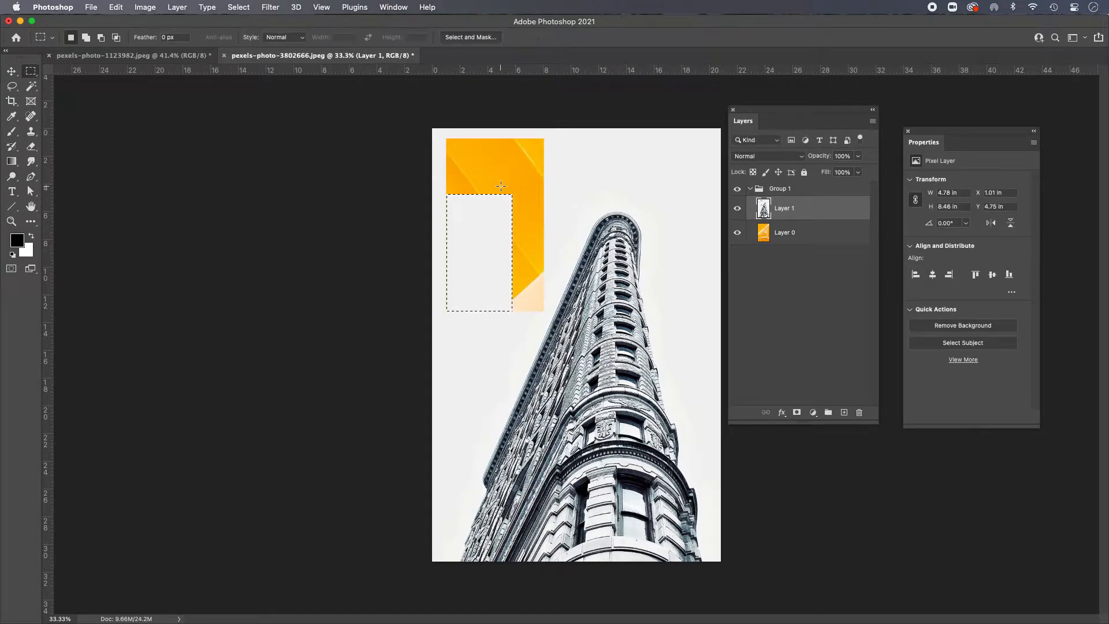
pyautogui.click(531, 204)
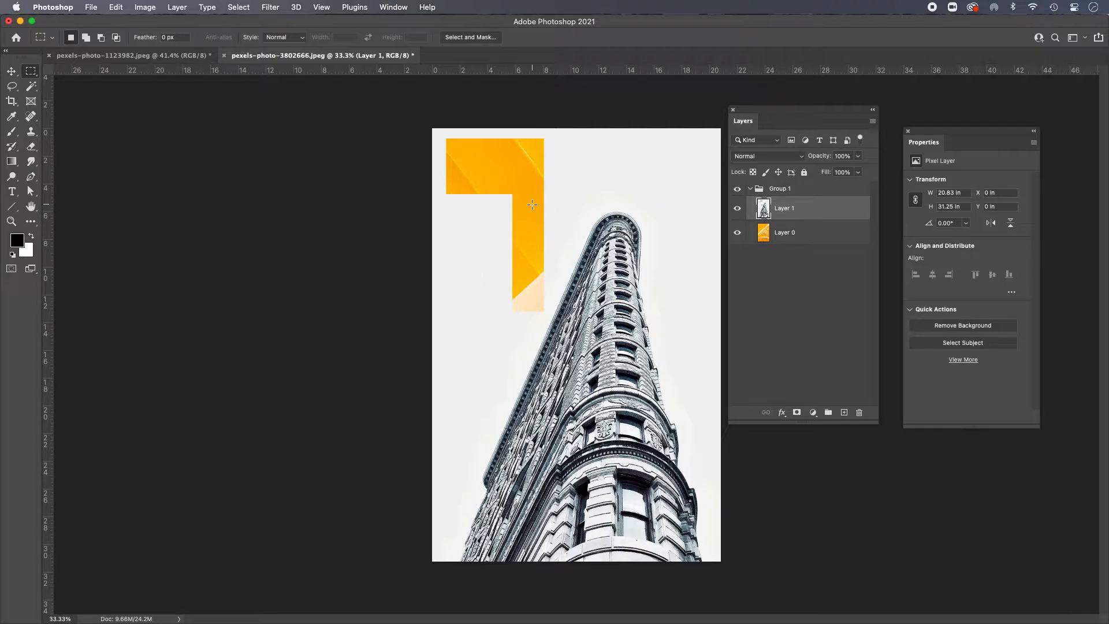
pyautogui.press('super+z')
pyautogui.press('super+z')
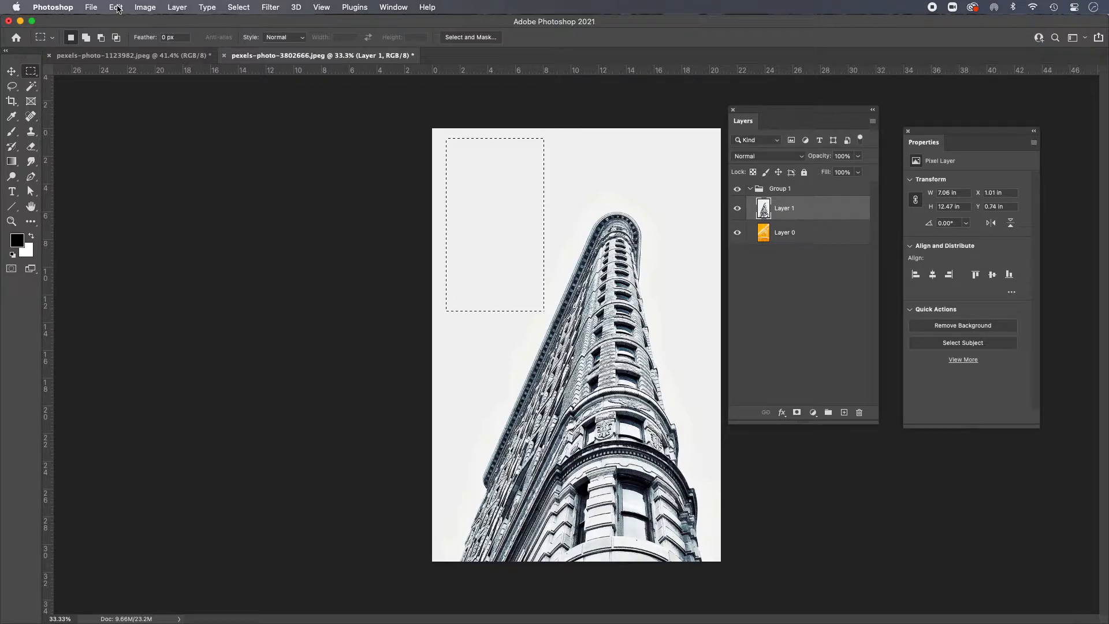
# Select a circle about 7.25 in wide in the sky with the Elliptical Marquee tool, clear its pixels, and undo the clearing.
pyautogui.rightClick(31, 72)
pyautogui.click(65, 84)
pyautogui.moveTo(574, 179); pyautogui.dragTo(612, 253)
pyautogui.press('BackSpace')
pyautogui.press('super+z')
# Add a Hue/Saturation layer masked by the circular selection, load its mask as a selection, deselect, and delete the layer.
pyautogui.click(813, 413)
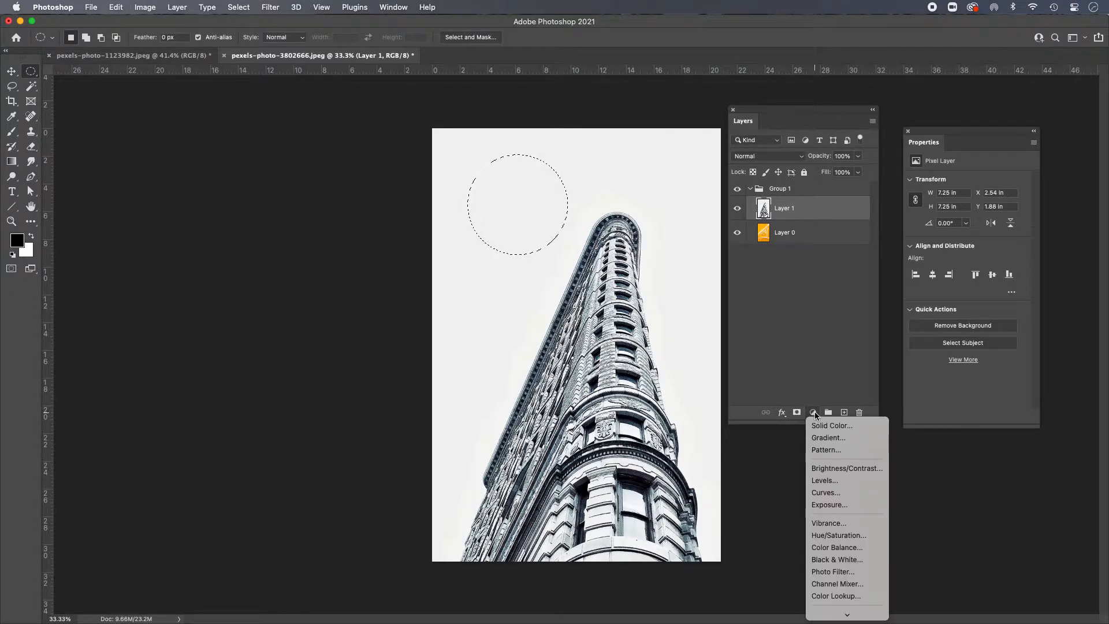
pyautogui.click(833, 537)
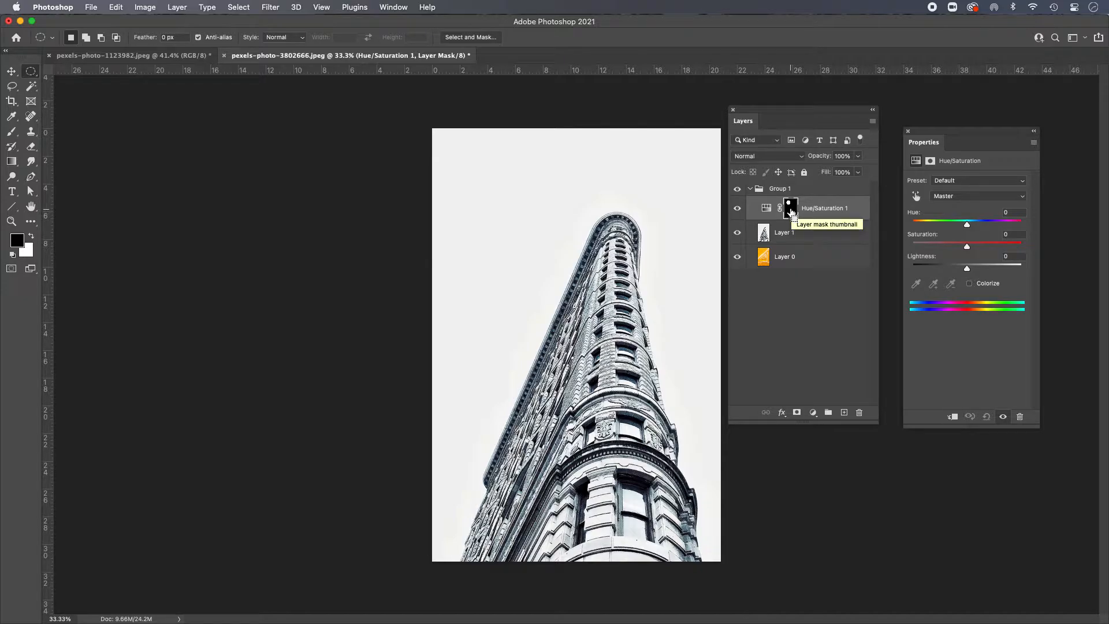
pyautogui.keyDown('super'); pyautogui.click(792, 213); pyautogui.keyUp('super')
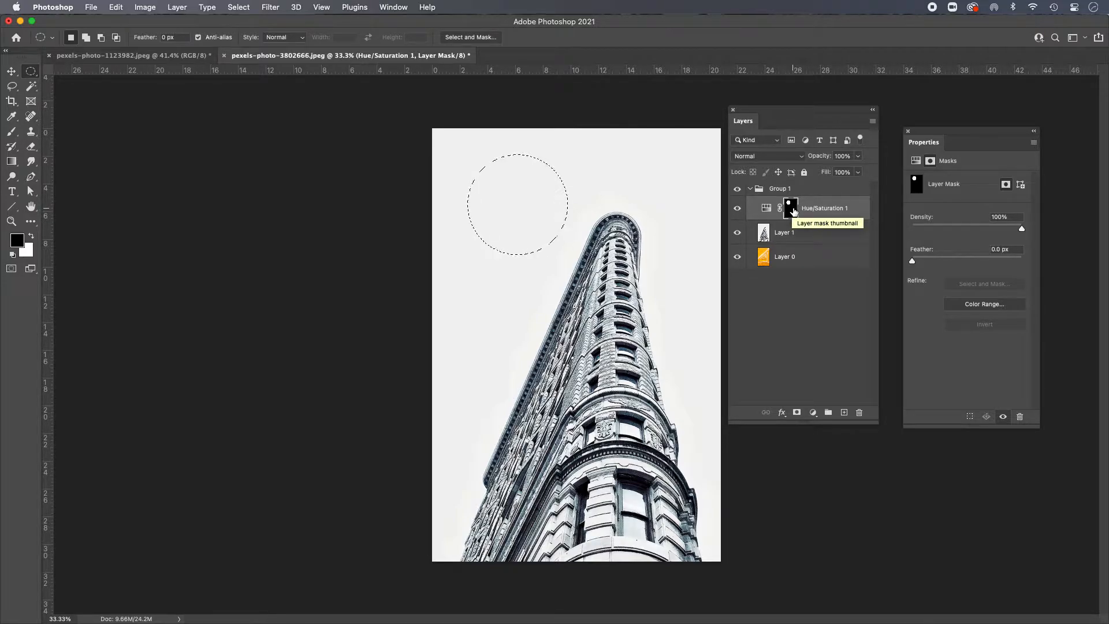
pyautogui.press('super+d')
pyautogui.moveTo(811, 212); pyautogui.dragTo(860, 415)
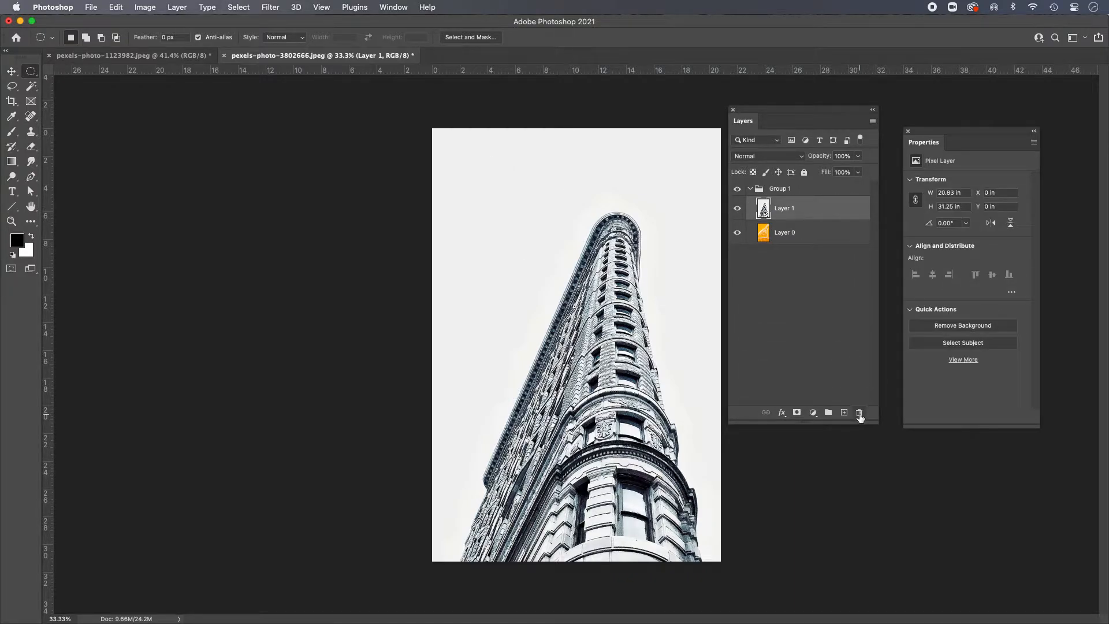
# Select Group 1 in the layer stack, and collapse and re-expand it.
pyautogui.moveTo(804, 194); pyautogui.dragTo(860, 413)
pyautogui.click(750, 189)
pyautogui.click(750, 190)
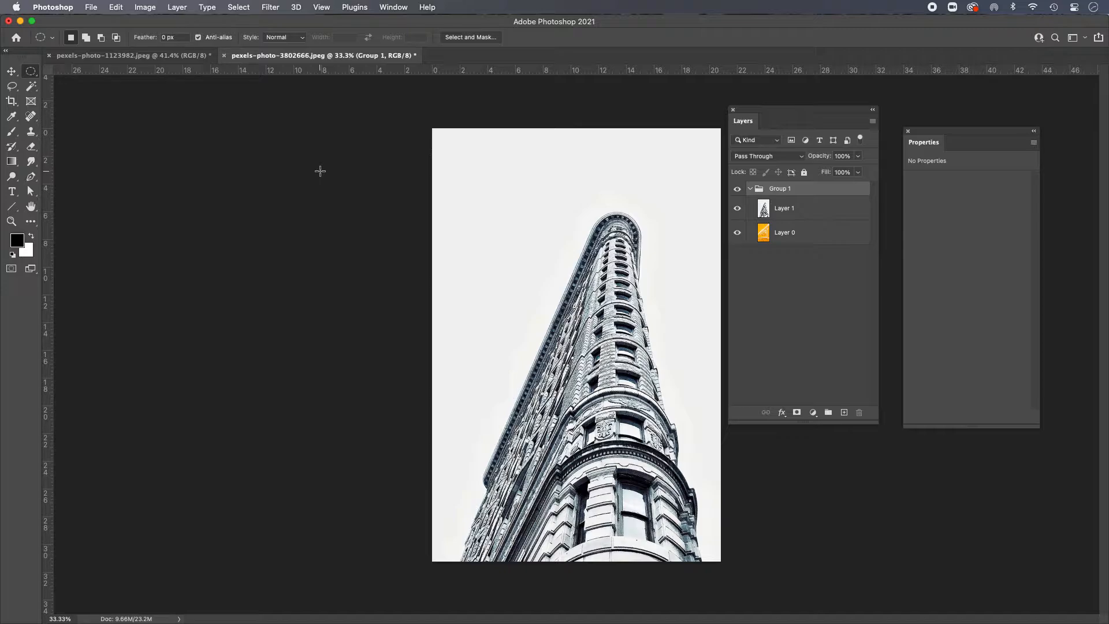
# Select the dark tones at the building's top on Layer 1 with the Magic Wand at tolerance 32, and extend the selection to similar pixels.
pyautogui.click(32, 87)
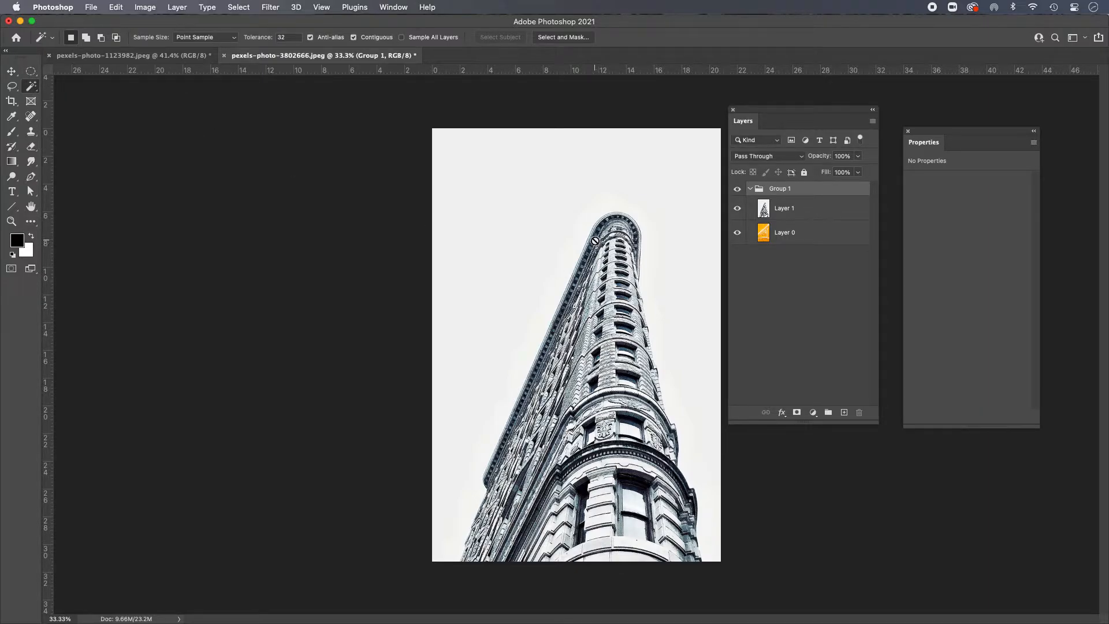
pyautogui.click(810, 213)
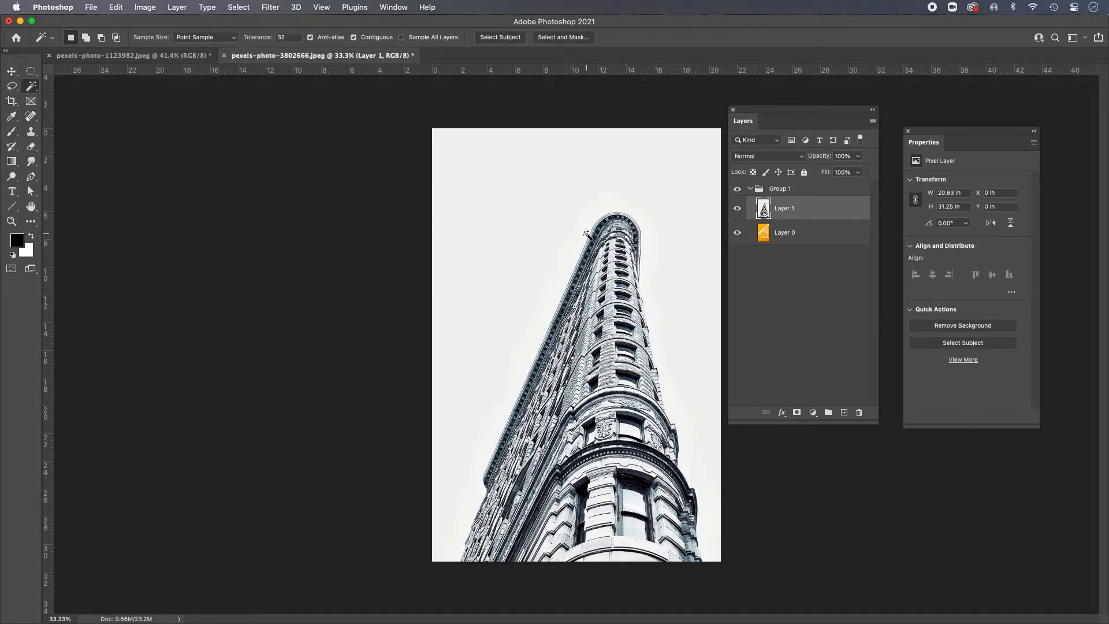
pyautogui.click(809, 191)
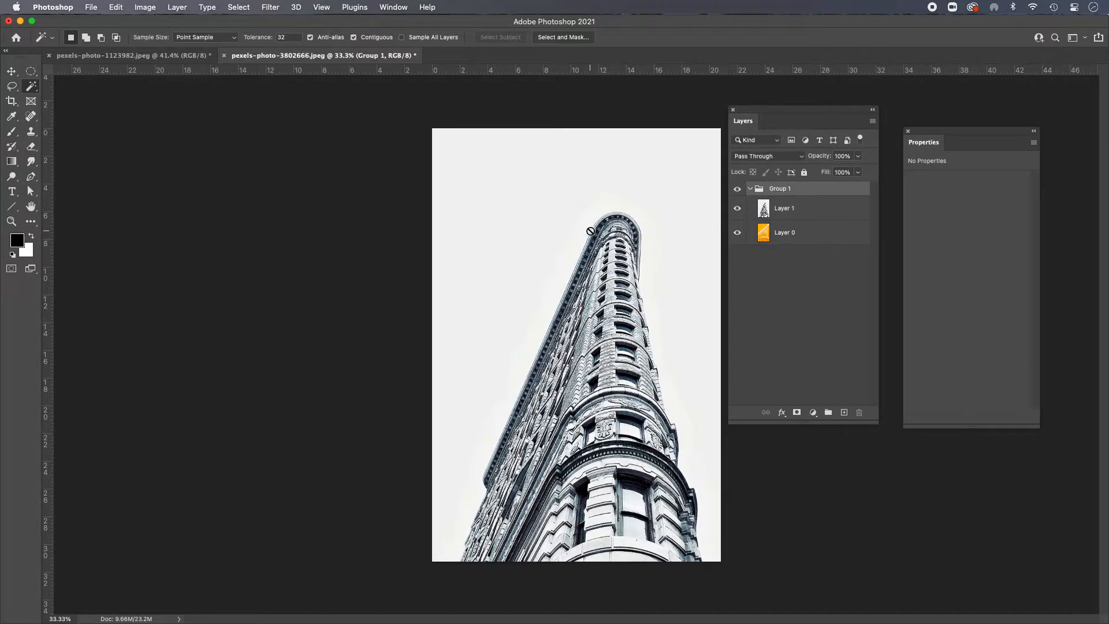
pyautogui.click(804, 212)
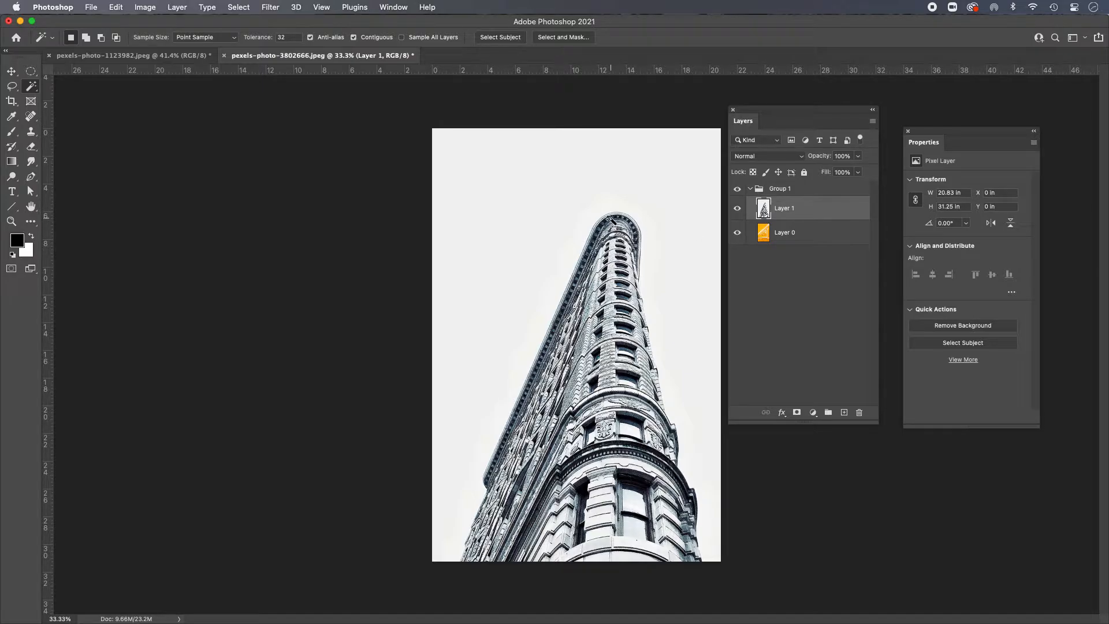
pyautogui.click(610, 221)
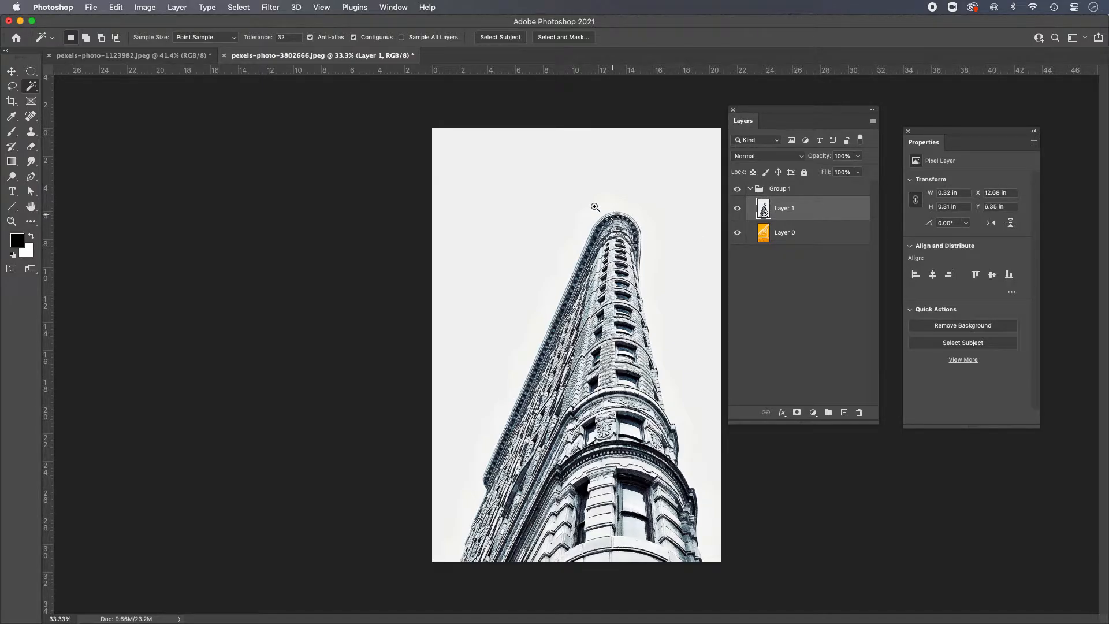
pyautogui.moveTo(653, 241); pyautogui.dragTo(657, 238)
pyautogui.moveTo(599, 189); pyautogui.dragTo(483, 254)
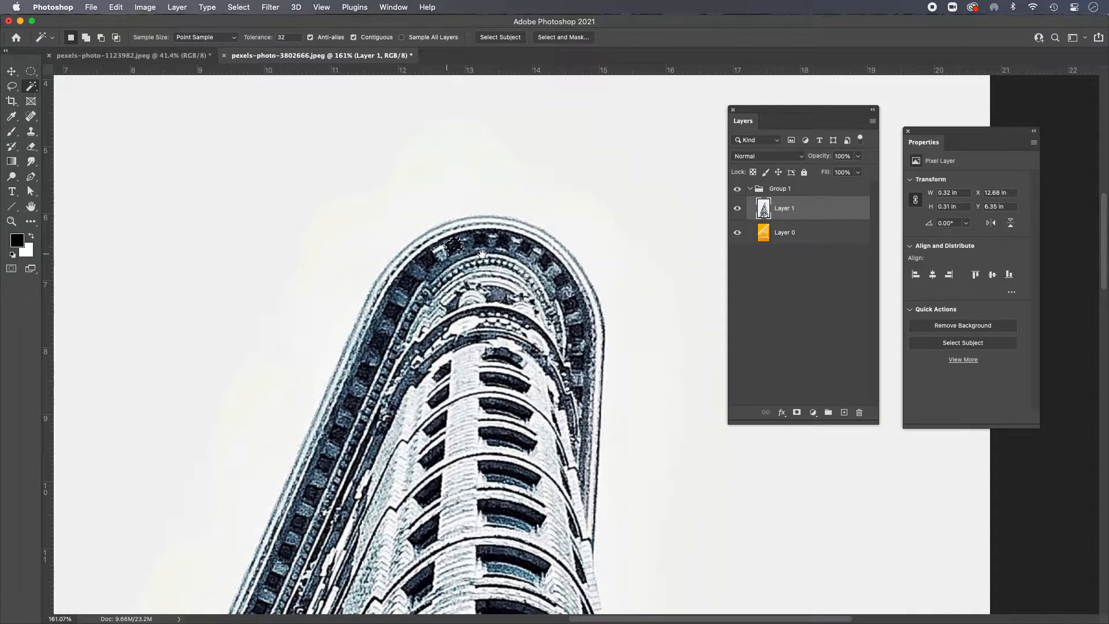
pyautogui.press('super+0')
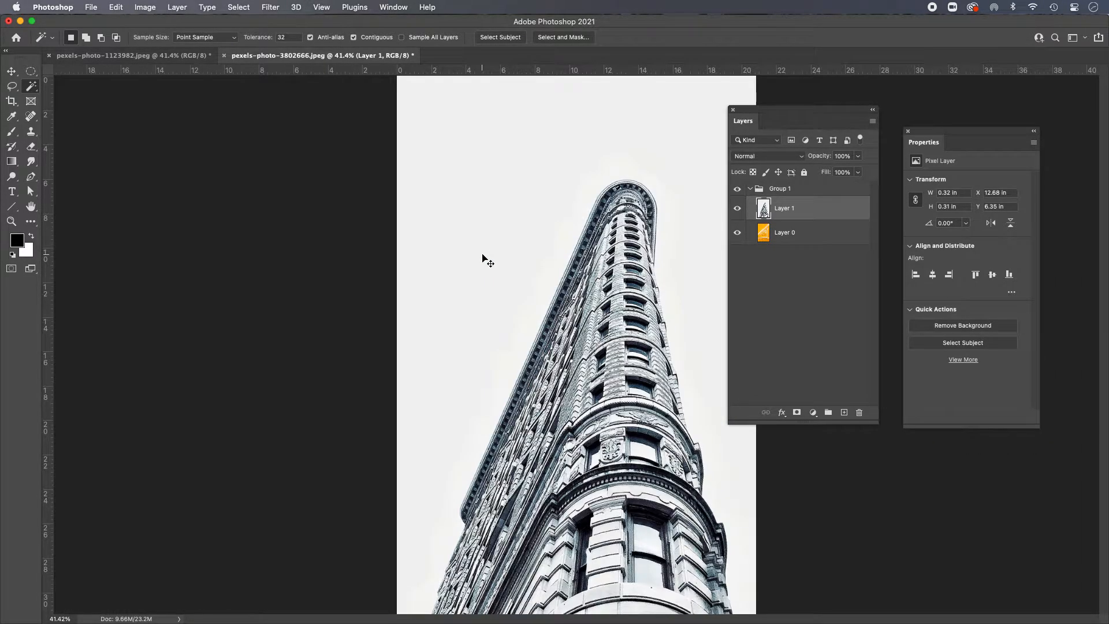
pyautogui.click(249, 9)
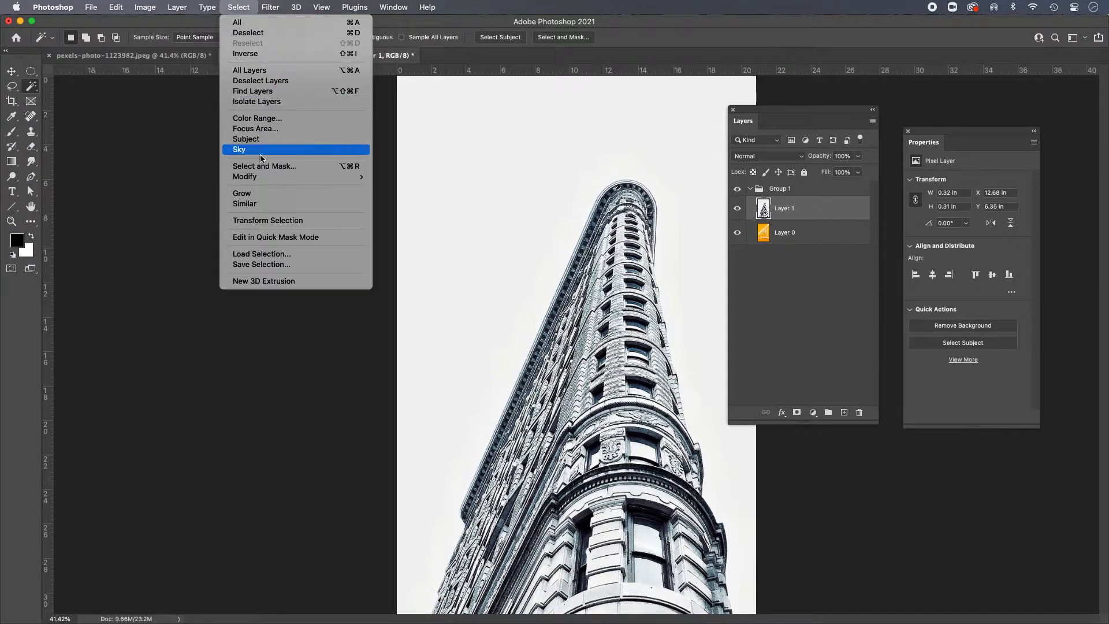
pyautogui.click(269, 205)
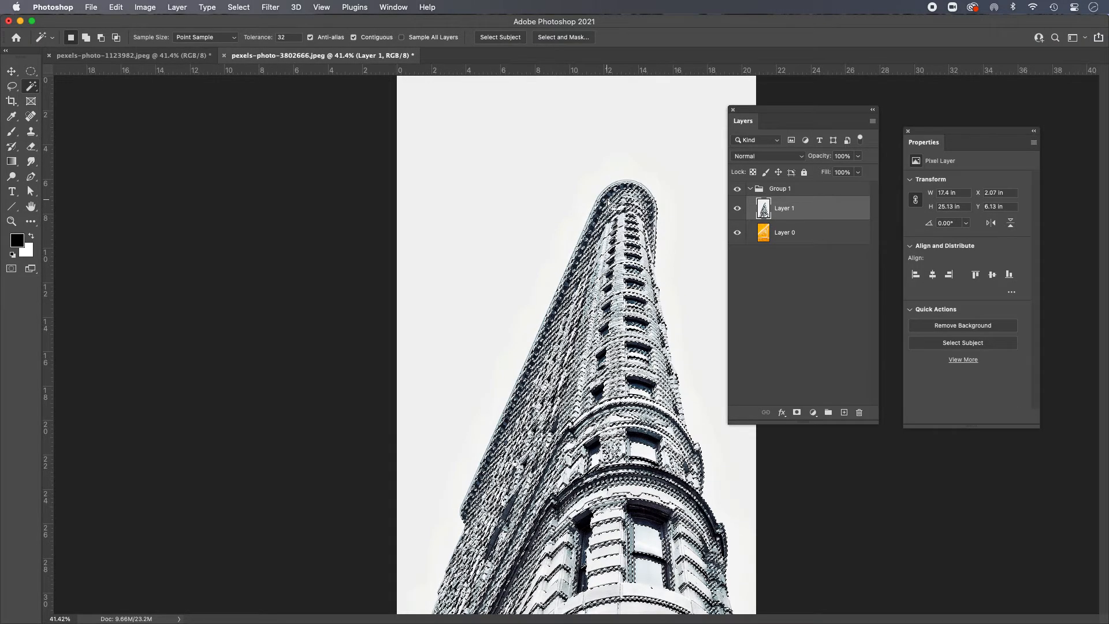
# Clear the selected dark pixels from Layer 1, undo the clearing, and deselect.
pyautogui.click(737, 231)
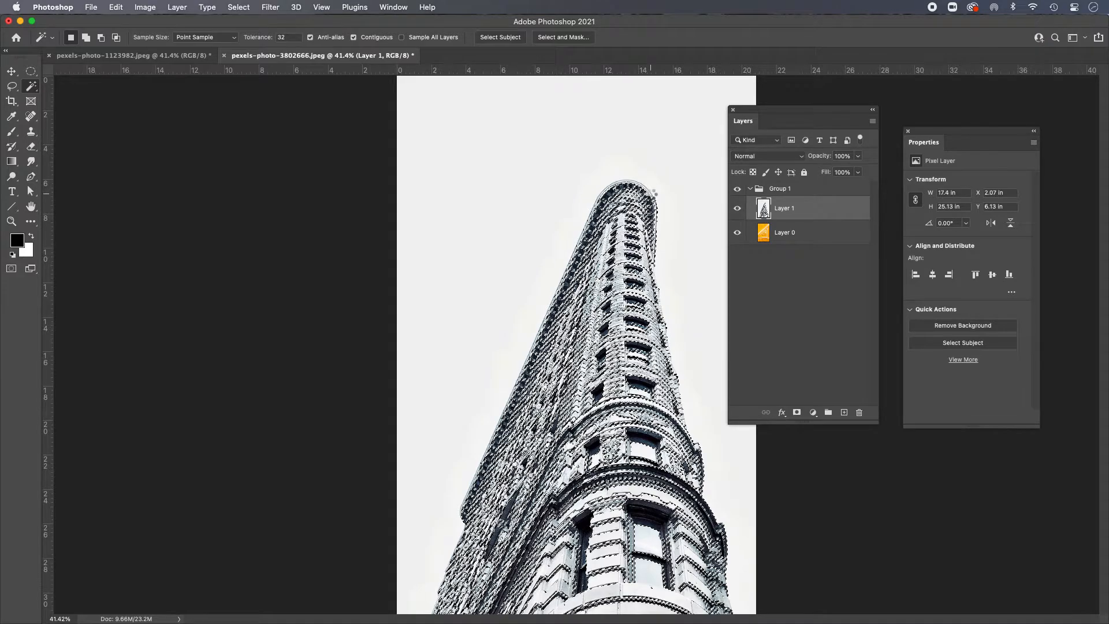
pyautogui.press('Delete')
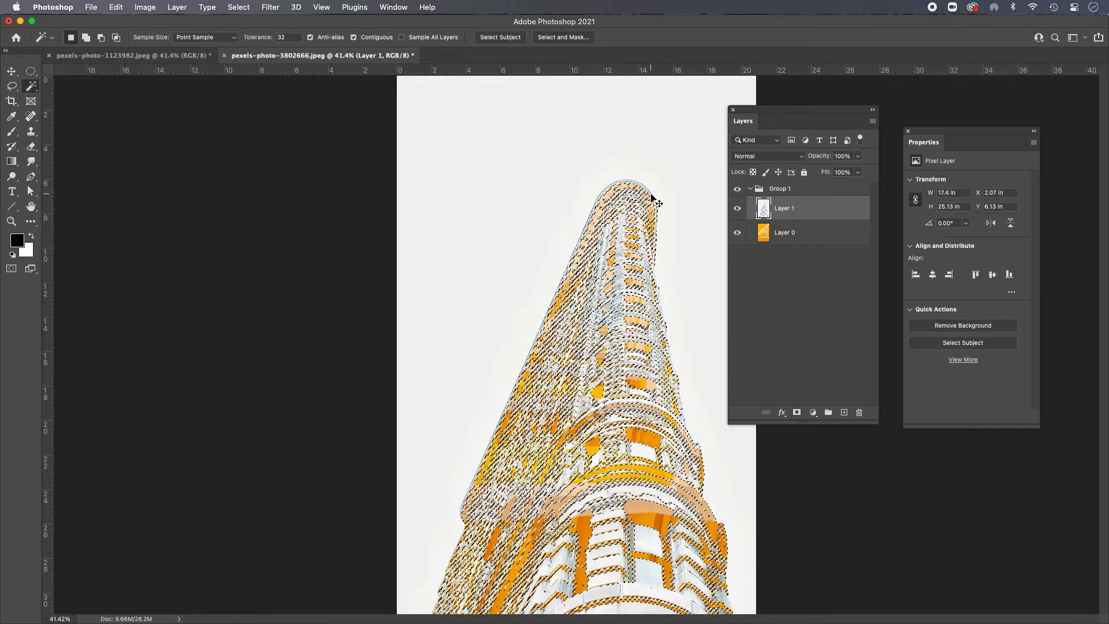
pyautogui.press('super+d')
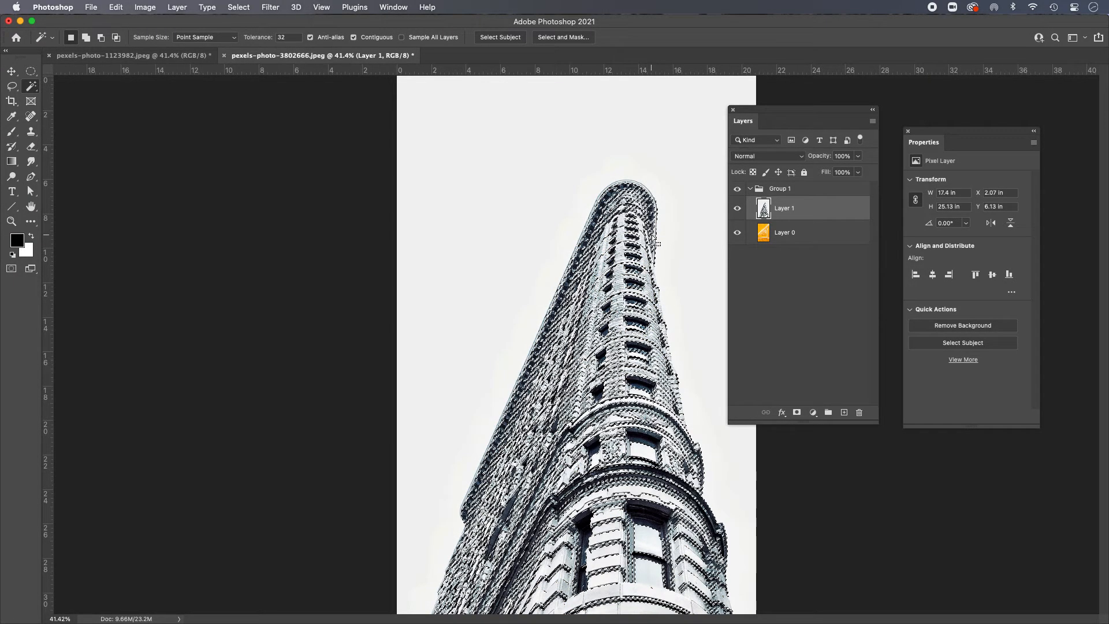
pyautogui.press('super+d')
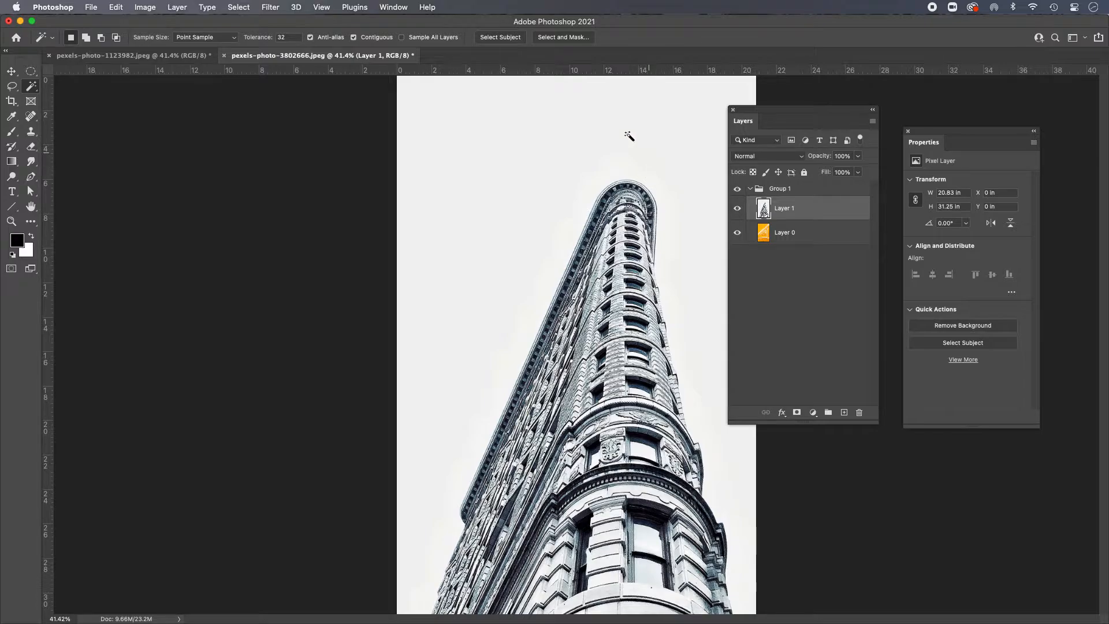
# Select a circle about 5 in wide in the sky with the Elliptical Marquee tool and invert the selection.
pyautogui.click(238, 7)
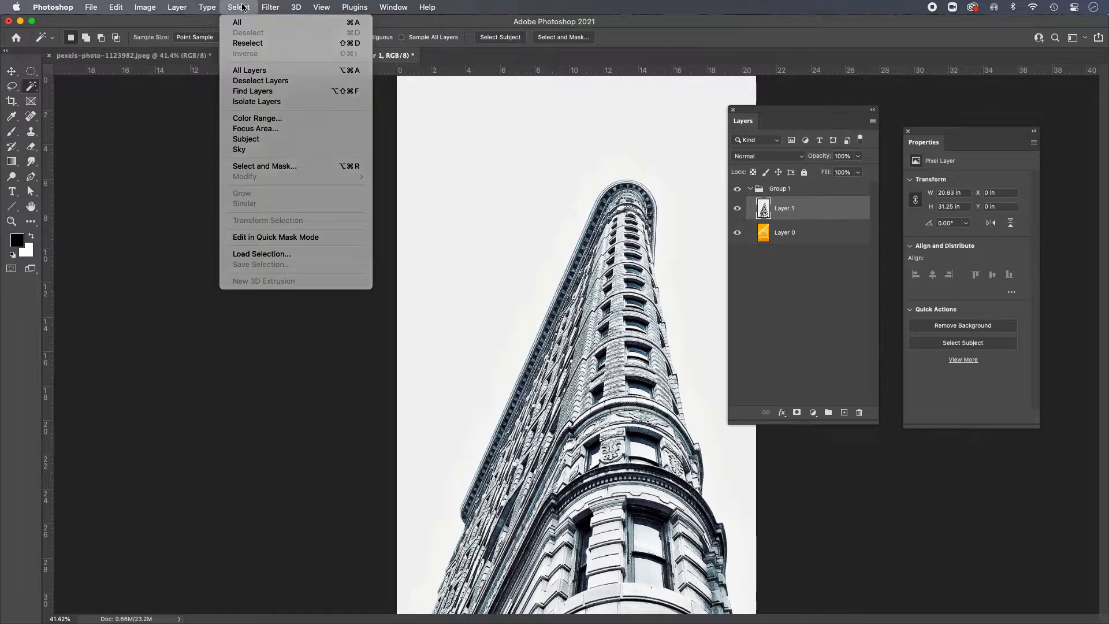
pyautogui.click(242, 7)
pyautogui.click(31, 70)
pyautogui.moveTo(468, 137); pyautogui.dragTo(587, 220)
pyautogui.click(239, 9)
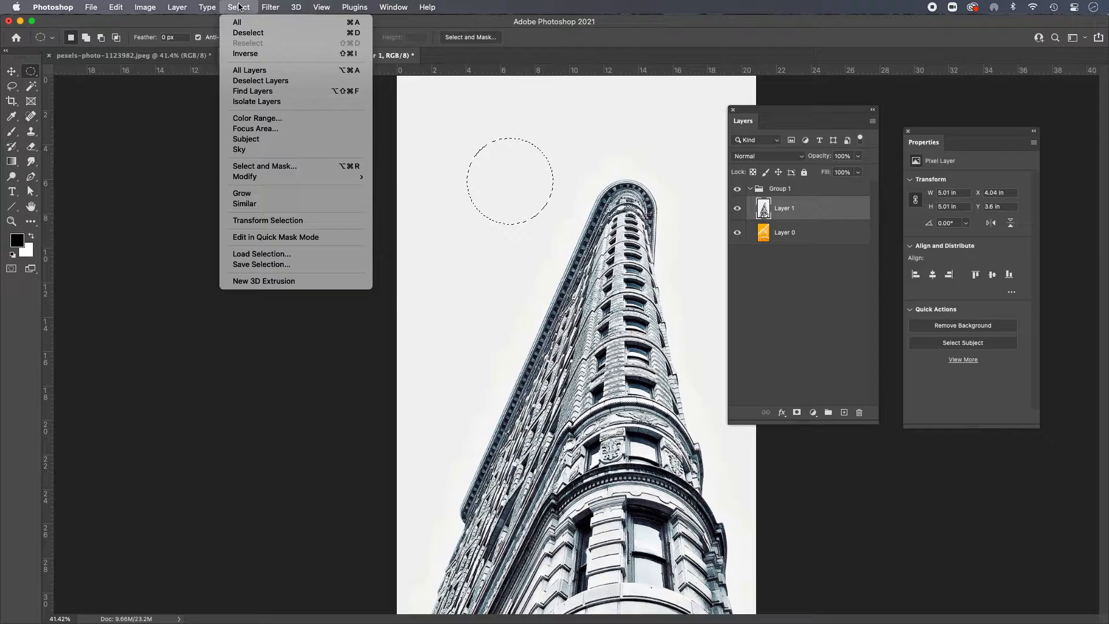
pyautogui.click(252, 54)
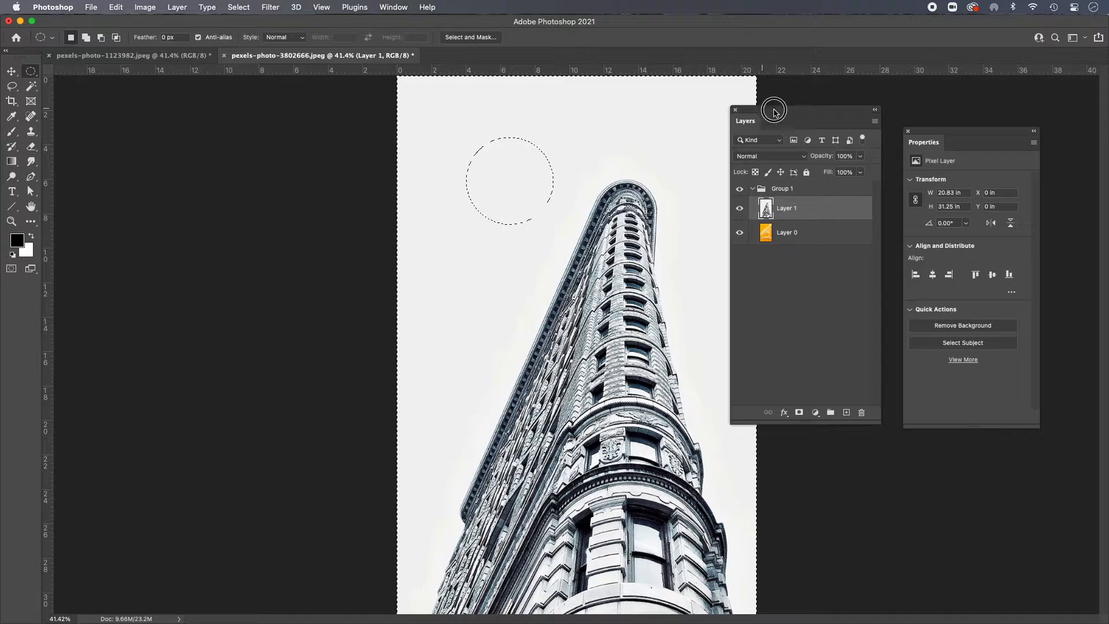
pyautogui.moveTo(772, 110); pyautogui.dragTo(860, 114)
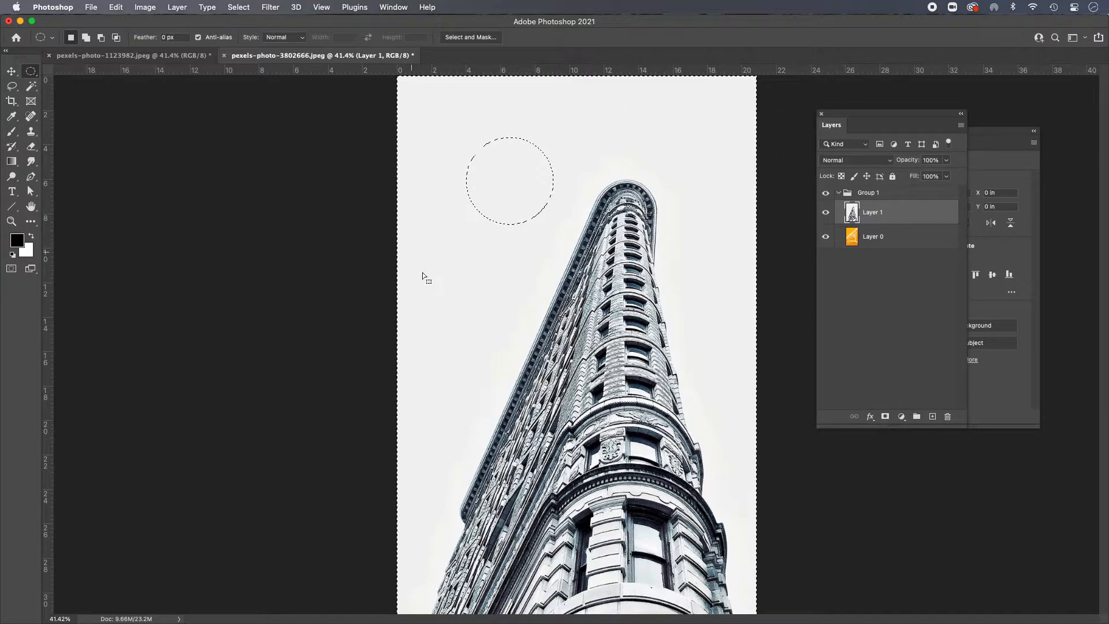
# Fill the inverted selection with black on a new layer, deselect, and delete that layer.
pyautogui.click(933, 417)
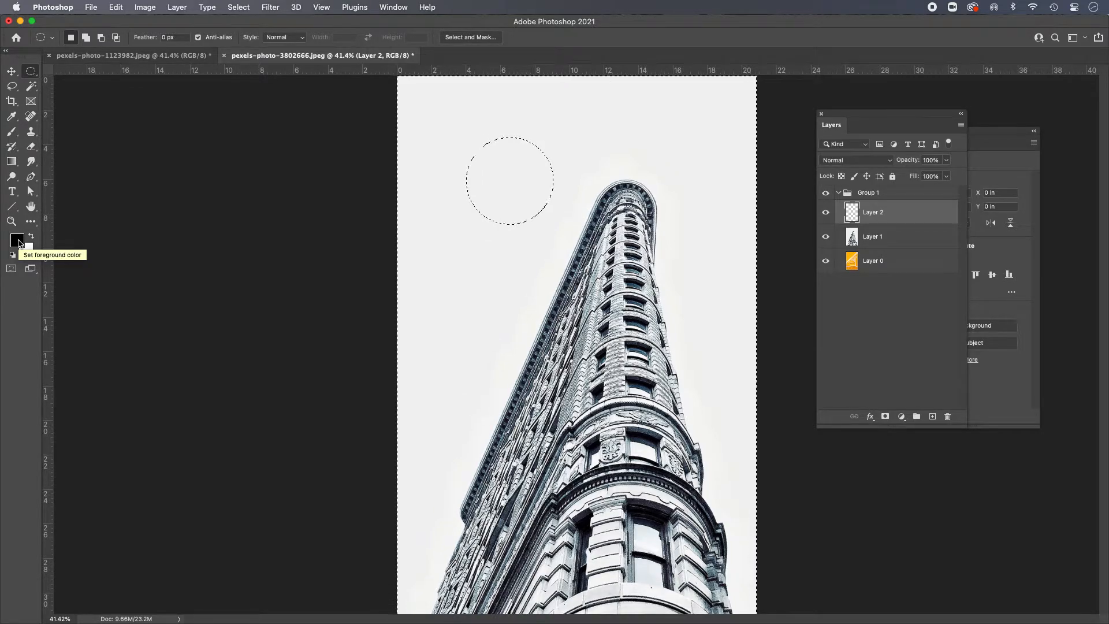
pyautogui.hotkey('alt', 'BackSpace')
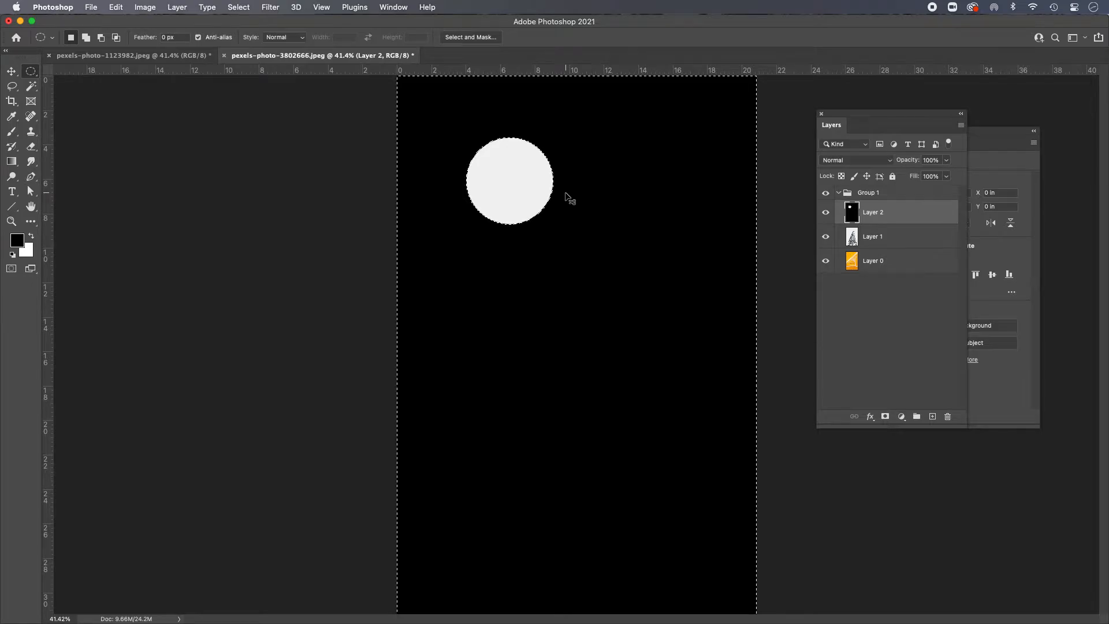
pyautogui.press('super+d')
pyautogui.moveTo(888, 215); pyautogui.dragTo(947, 416)
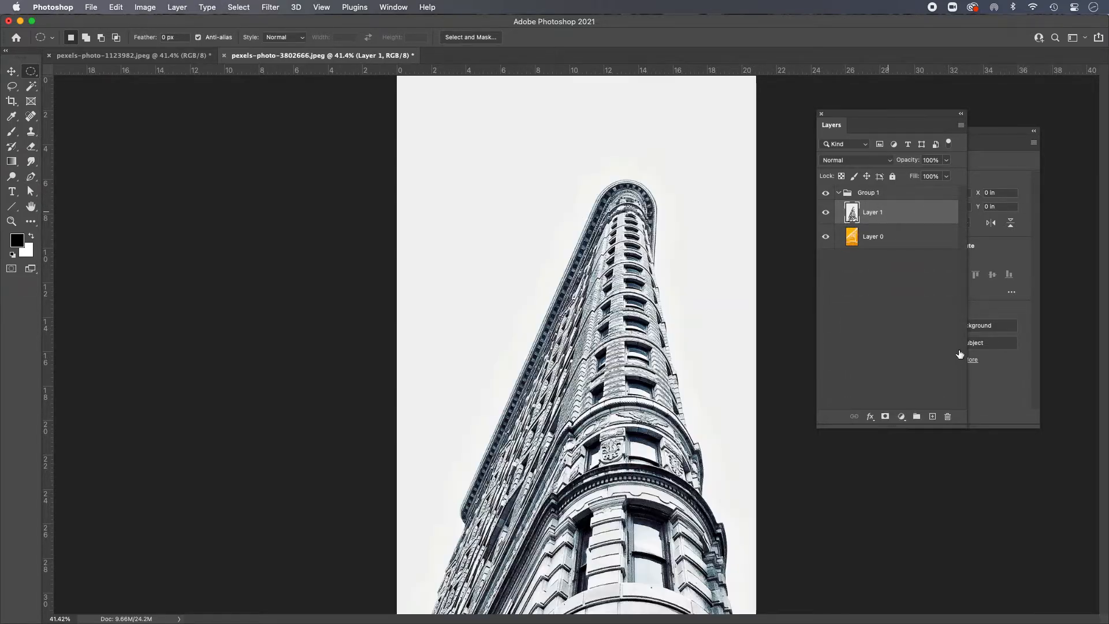
# Select a circle about 6 in wide in the sky beside the building's top.
pyautogui.click(238, 8)
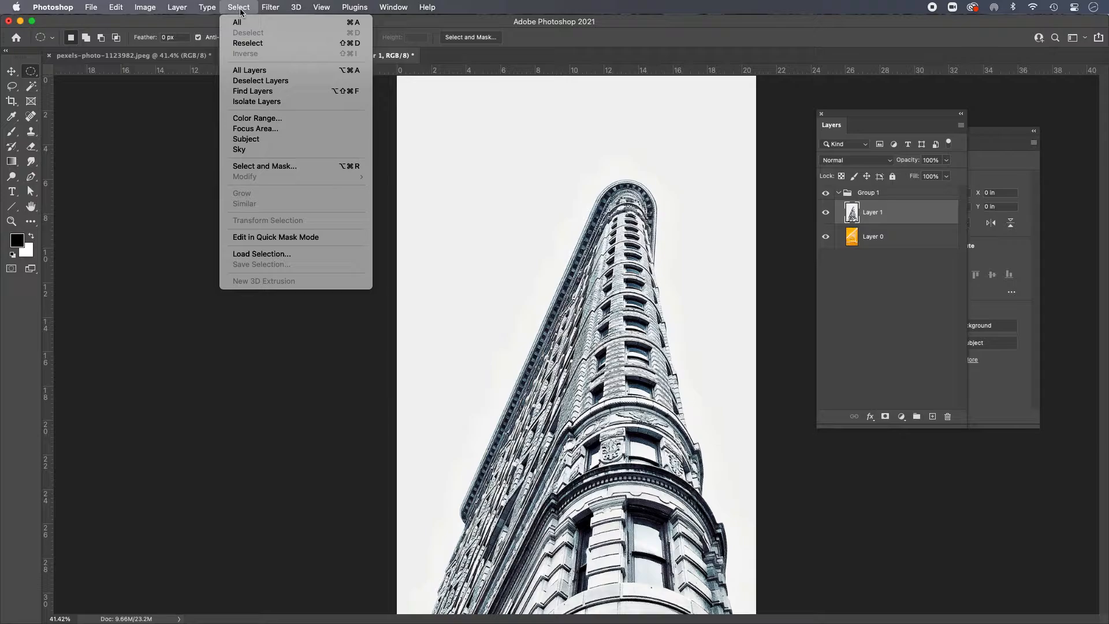
pyautogui.click(239, 6)
pyautogui.moveTo(439, 128); pyautogui.dragTo(556, 229)
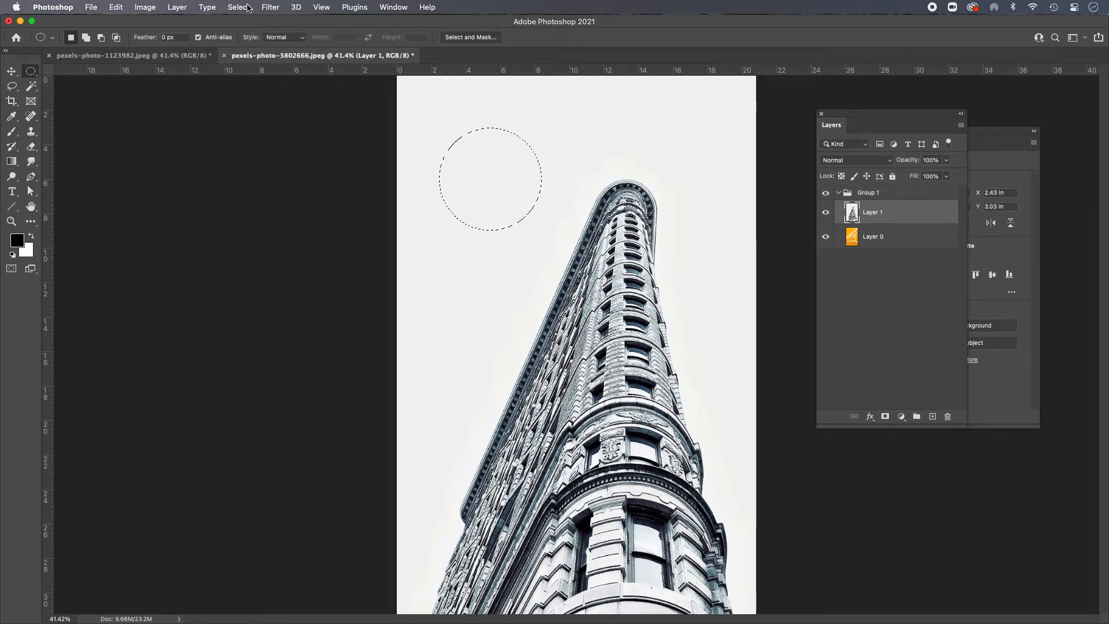
# Transform the circular selection outline into an ellipse at 72.96% width and 127.74% height, and deselect.
pyautogui.click(239, 7)
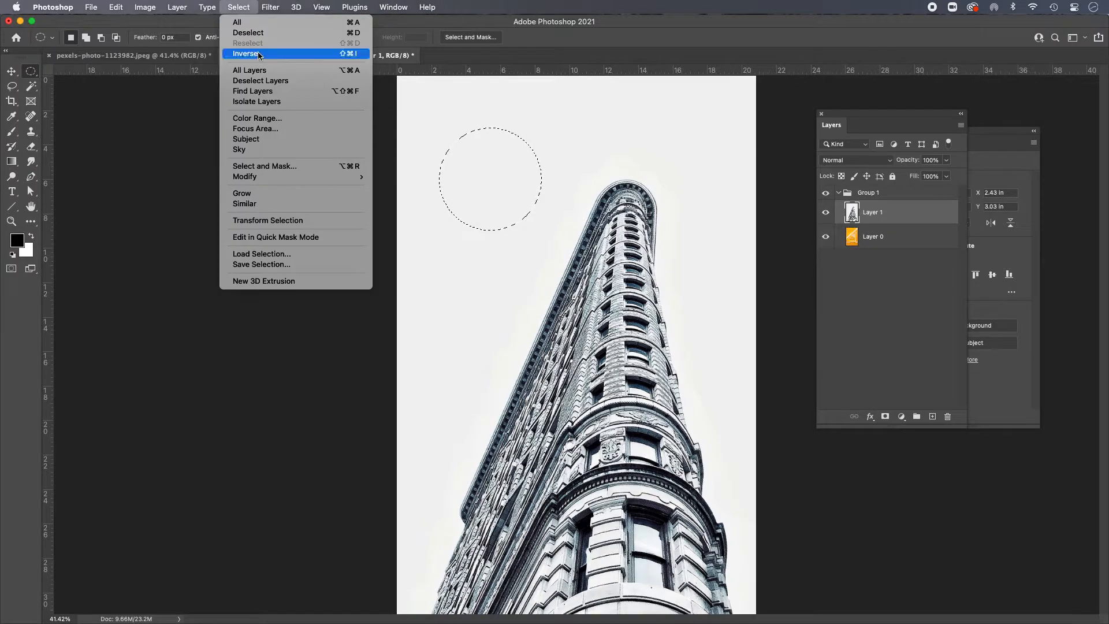
pyautogui.moveTo(271, 177)
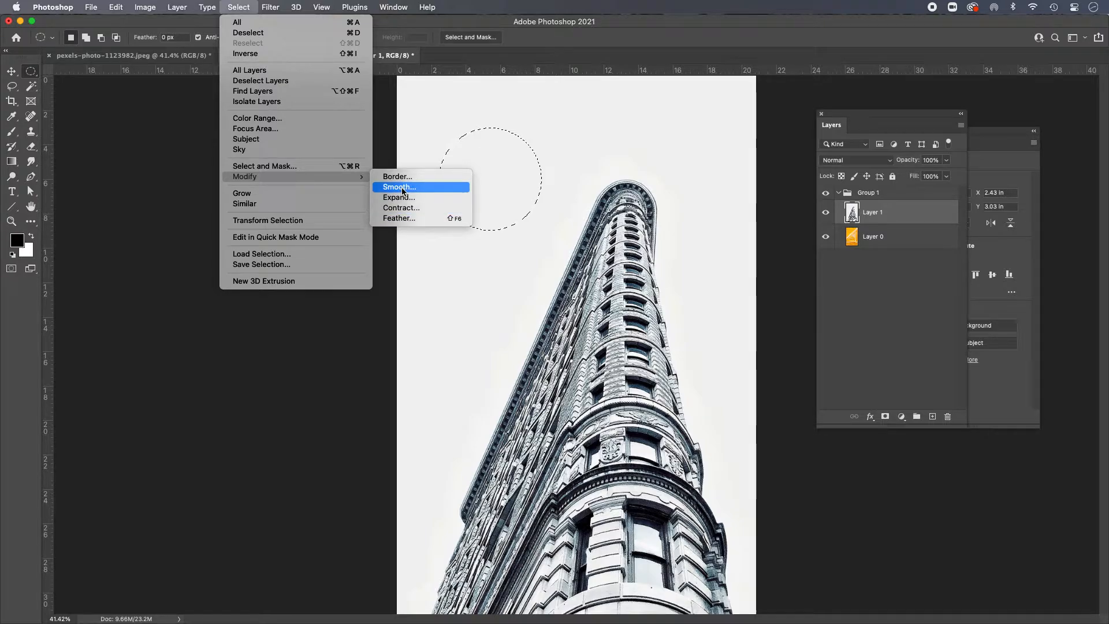
pyautogui.click(267, 221)
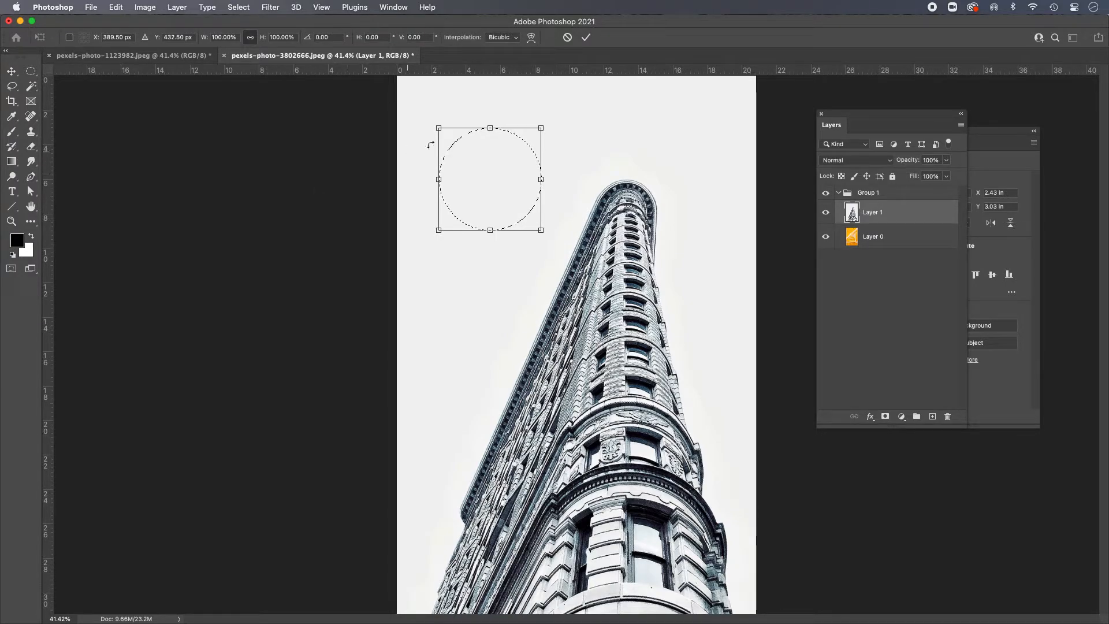
pyautogui.moveTo(542, 125); pyautogui.dragTo(571, 101)
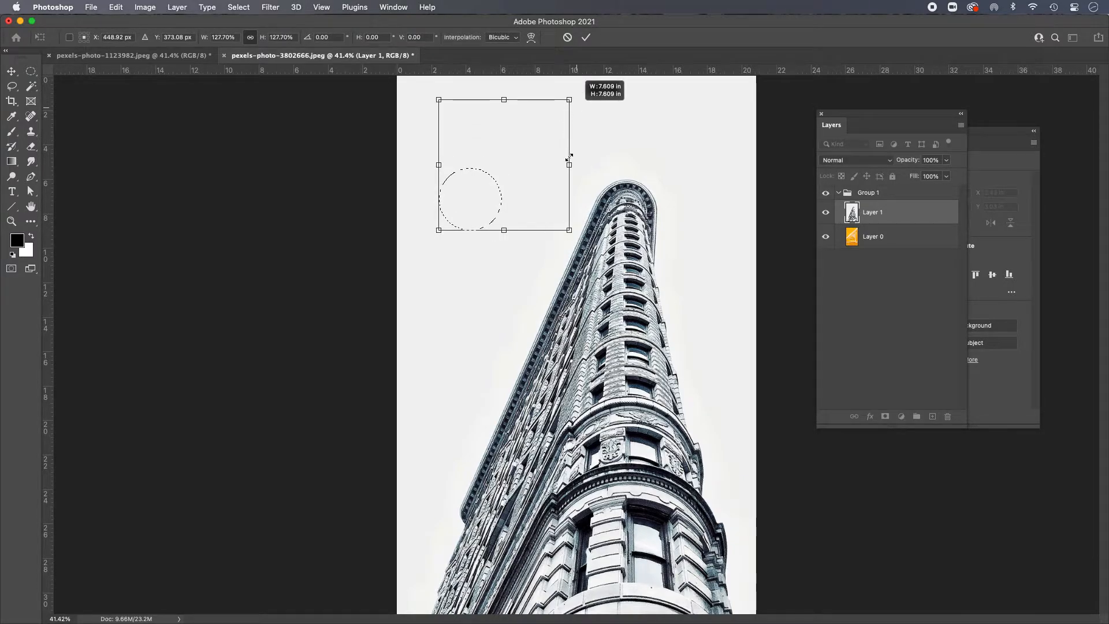
pyautogui.moveTo(568, 165); pyautogui.dragTo(513, 164)
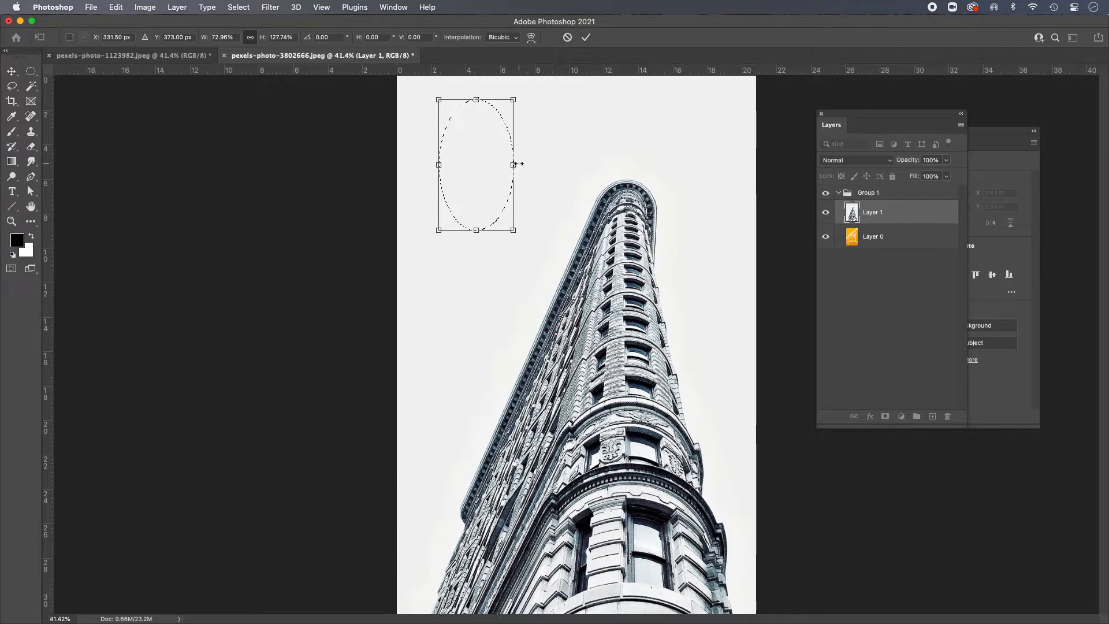
pyautogui.click(586, 38)
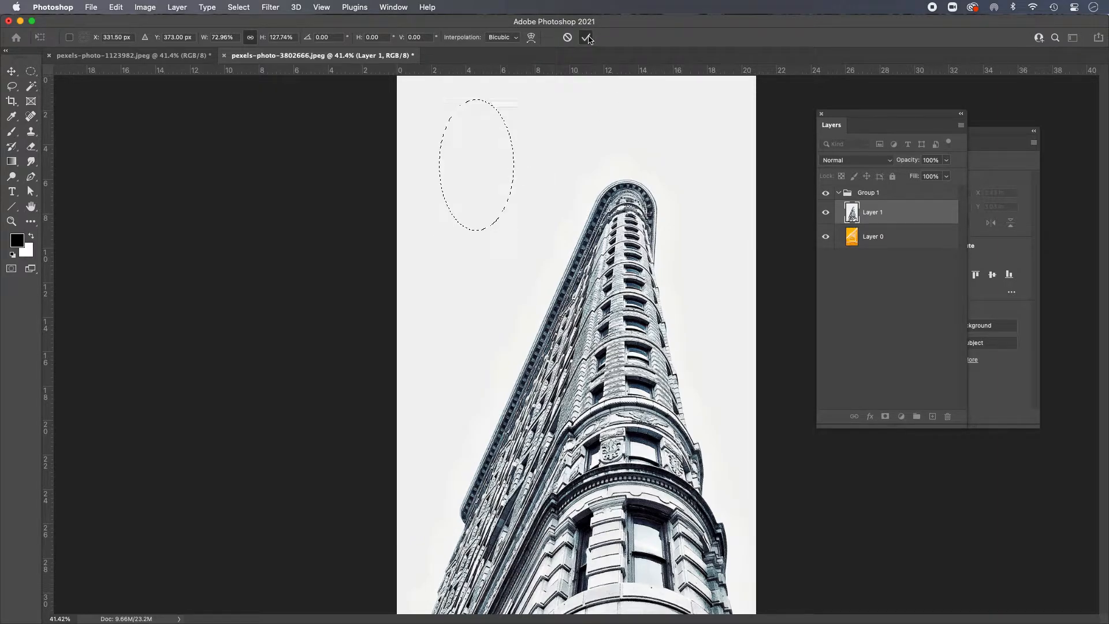
pyautogui.click(519, 186)
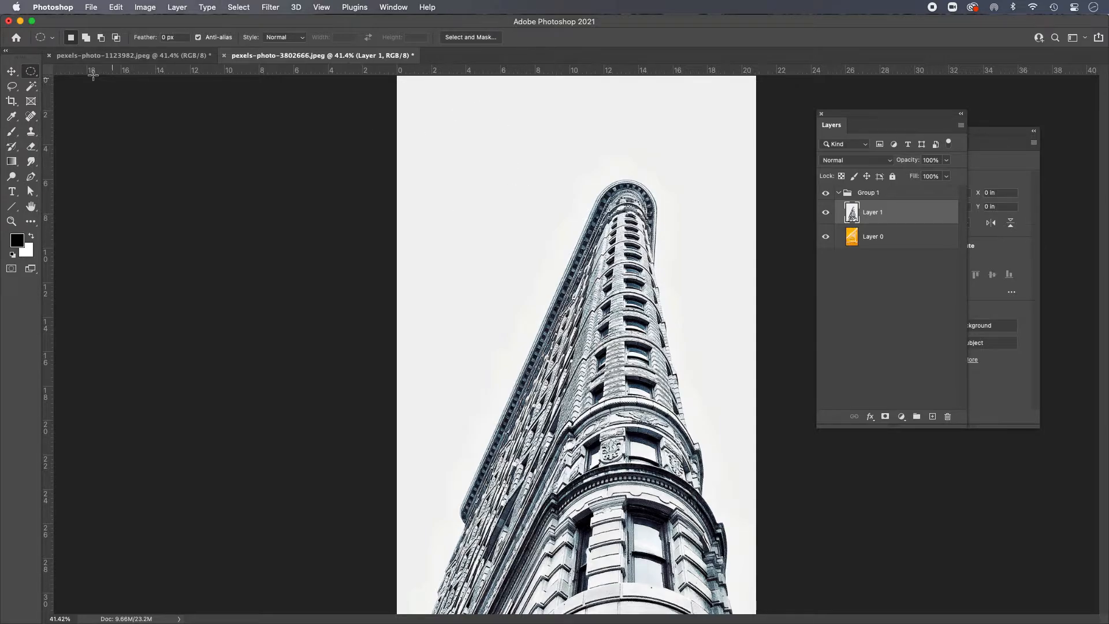
# Outline the sky around the building with the Lasso tool, cut its pixels from Layer 1, undo the cut, and deselect.
pyautogui.click(13, 87)
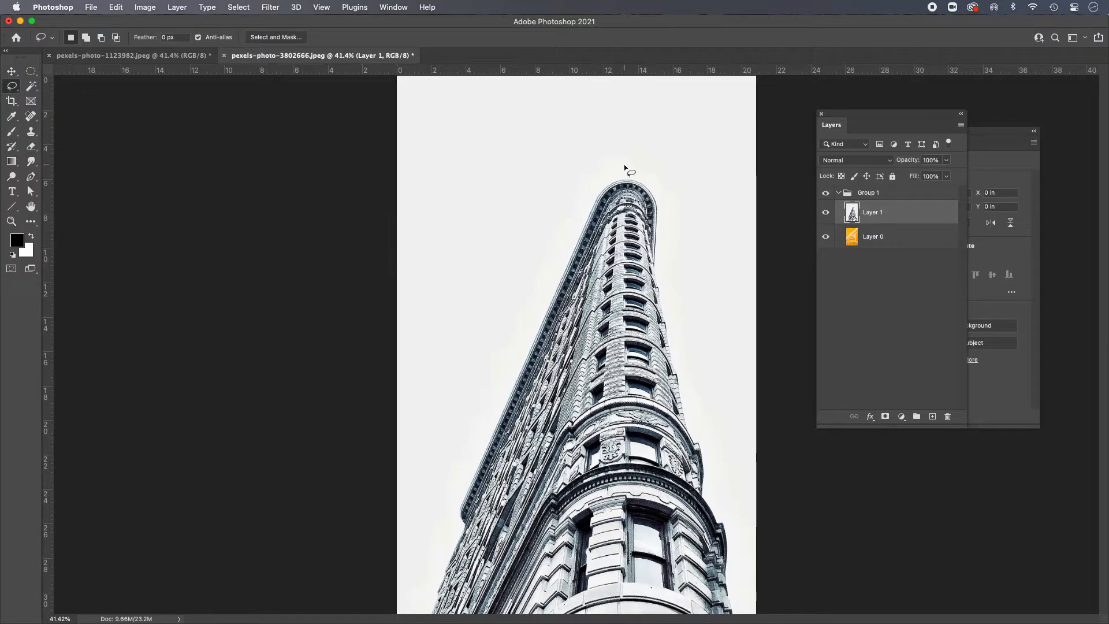
pyautogui.moveTo(623, 165)
pyautogui.mouseDown()
pyautogui.moveTo(410, 470)
pyautogui.moveTo(358, 362)
pyautogui.moveTo(354, 136)
pyautogui.moveTo(410, 37)
pyautogui.moveTo(615, 9)
pyautogui.moveTo(794, 52)
pyautogui.moveTo(845, 136)
pyautogui.moveTo(856, 240)
pyautogui.moveTo(844, 326)
pyautogui.moveTo(806, 389)
pyautogui.moveTo(756, 416)
pyautogui.moveTo(716, 389)
pyautogui.moveTo(693, 310)
pyautogui.moveTo(690, 198)
pyautogui.moveTo(665, 166)
pyautogui.moveTo(612, 167)
pyautogui.mouseUp()
pyautogui.press('super+x')
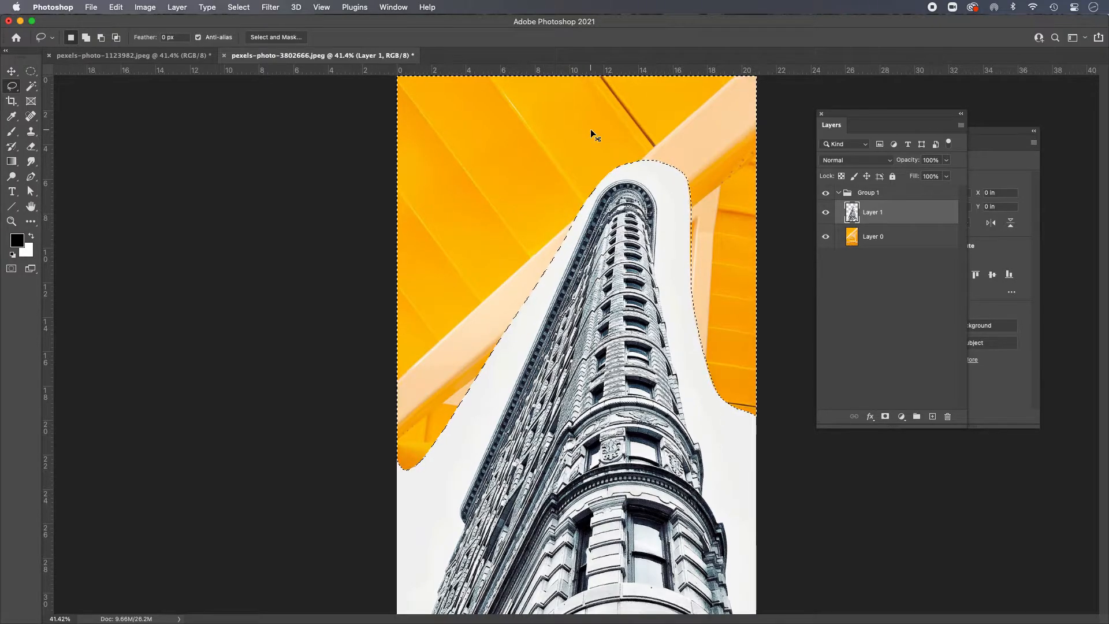
pyautogui.press('super+d')
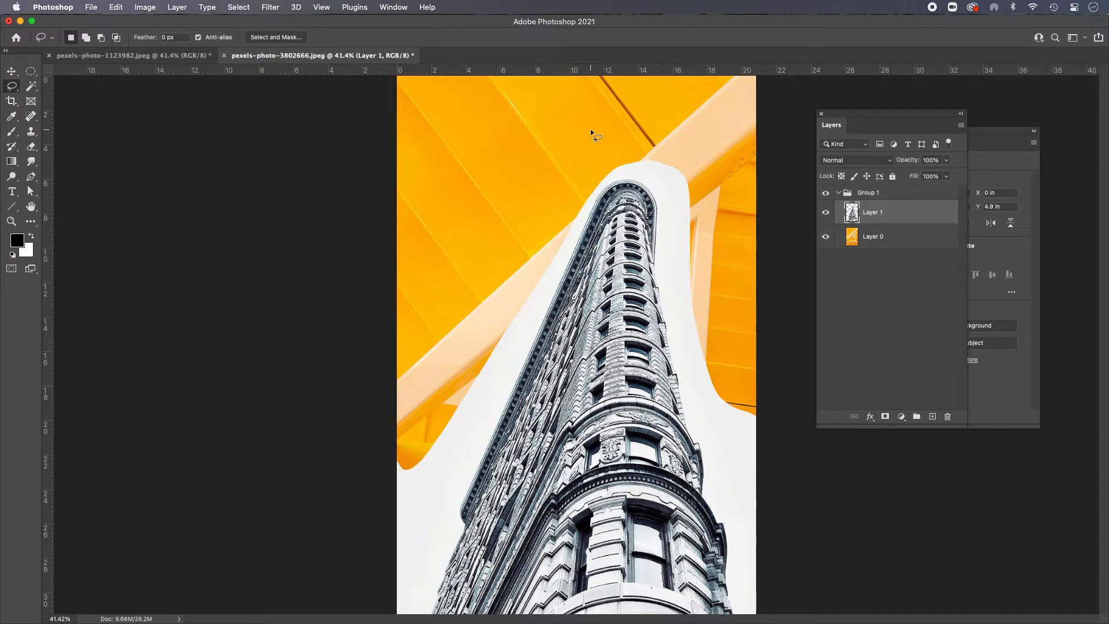
pyautogui.press('super+z')
pyautogui.press('super+z')
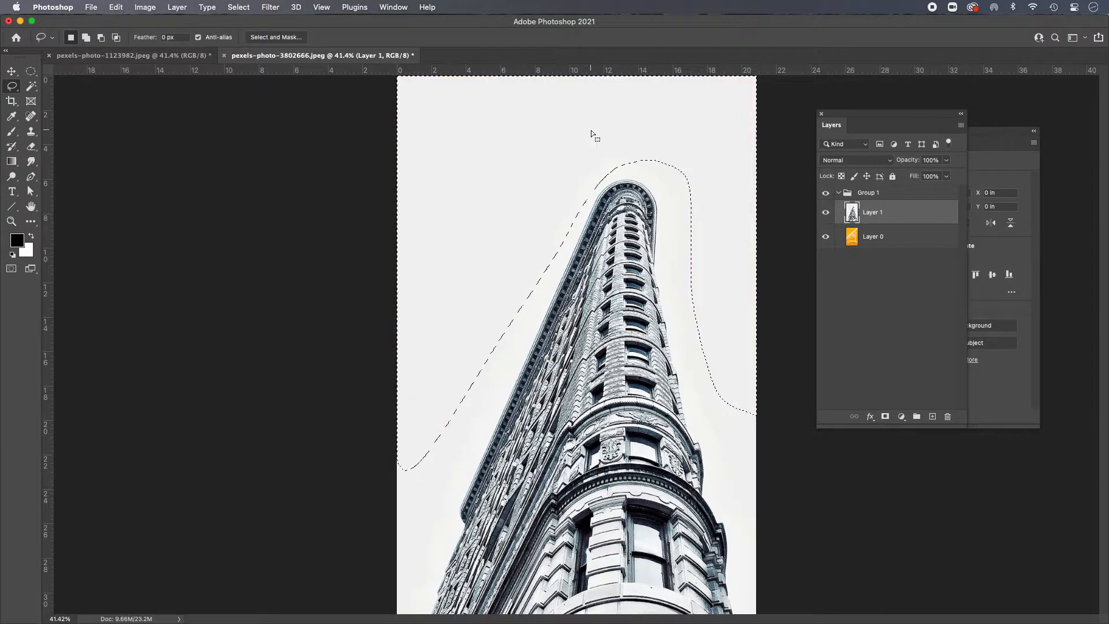
pyautogui.press('super+d')
# Trace a freehand Lasso selection along the building's left edge, and deselect.
pyautogui.moveTo(466, 526)
pyautogui.mouseDown()
pyautogui.moveTo(461, 508)
pyautogui.moveTo(531, 345)
pyautogui.mouseUp()
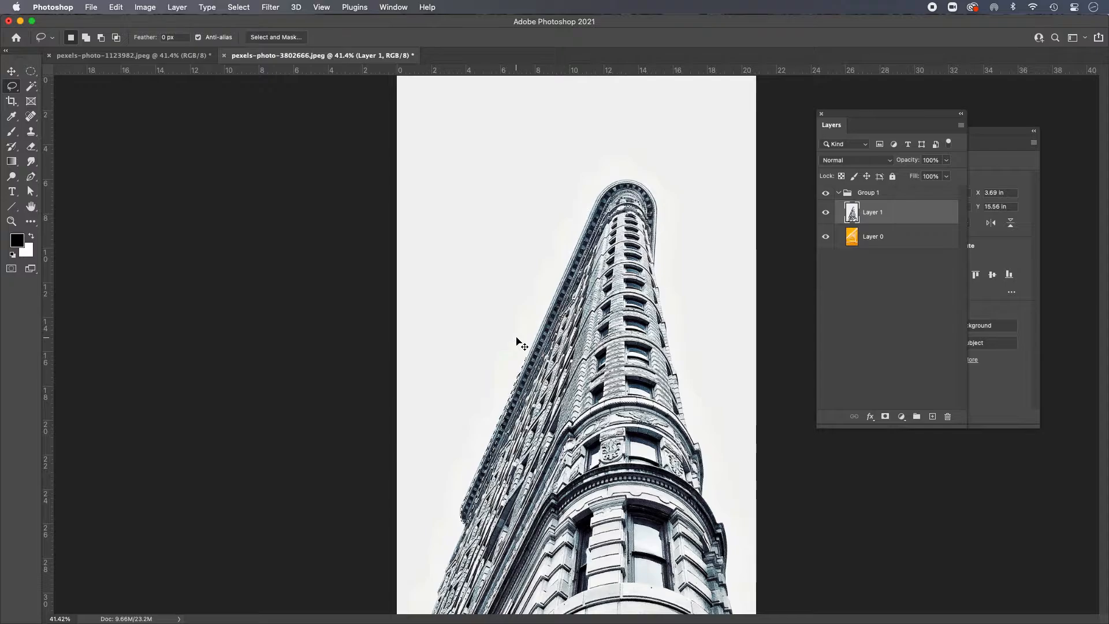
pyautogui.press('super+d')
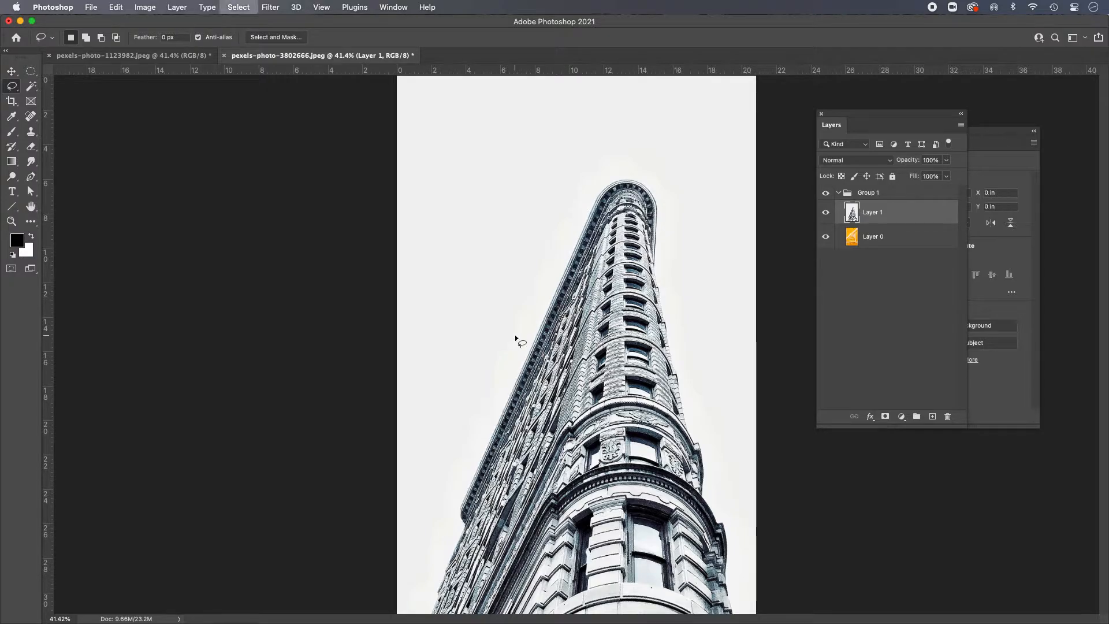
# Outline an area of sky above and beside the building's top with the Polygonal Lasso tool, and deselect.
pyautogui.click(12, 86)
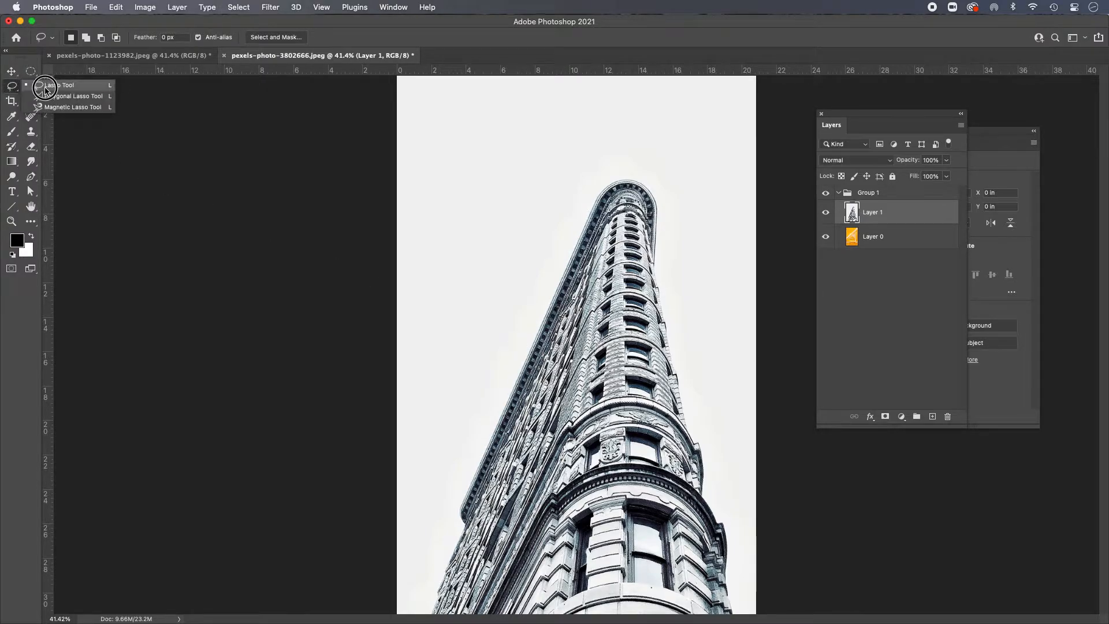
pyautogui.click(85, 97)
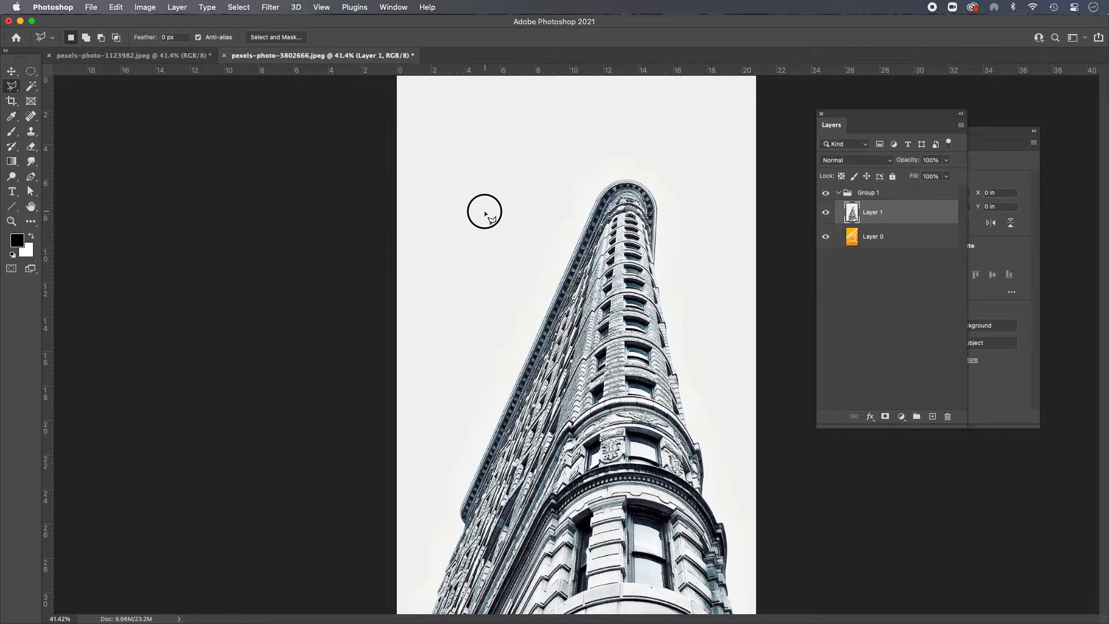
pyautogui.click(462, 250)
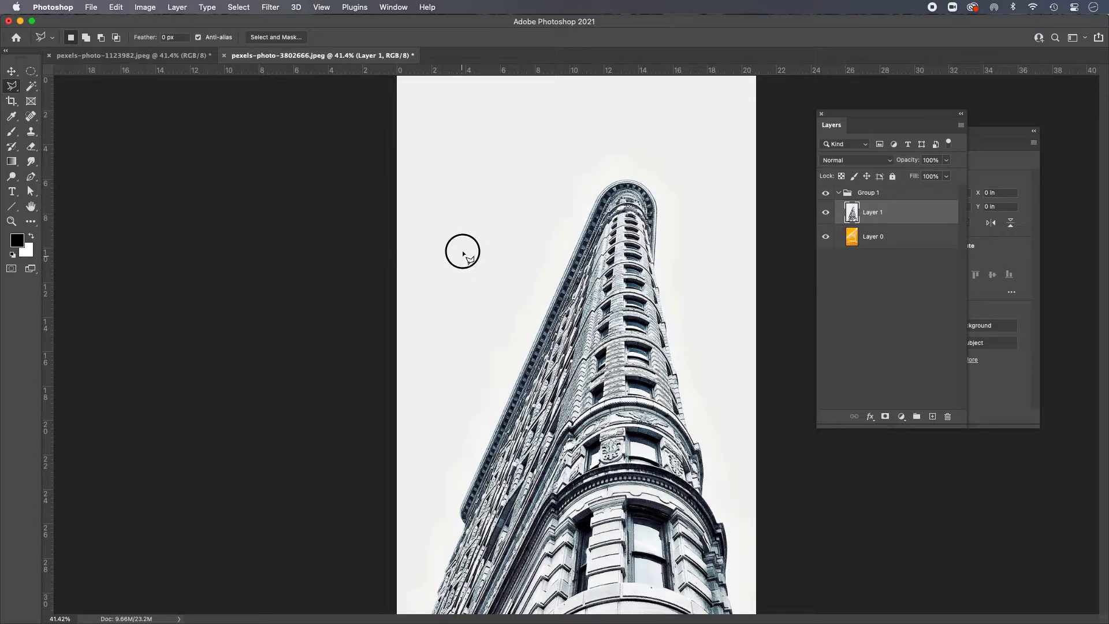
pyautogui.click(531, 143)
pyautogui.click(635, 139)
pyautogui.click(464, 250)
pyautogui.press('super+d')
# Trace the building's whole outline with the Magnetic Lasso tool, close it at the photo's lower edge, and deselect.
pyautogui.click(12, 88)
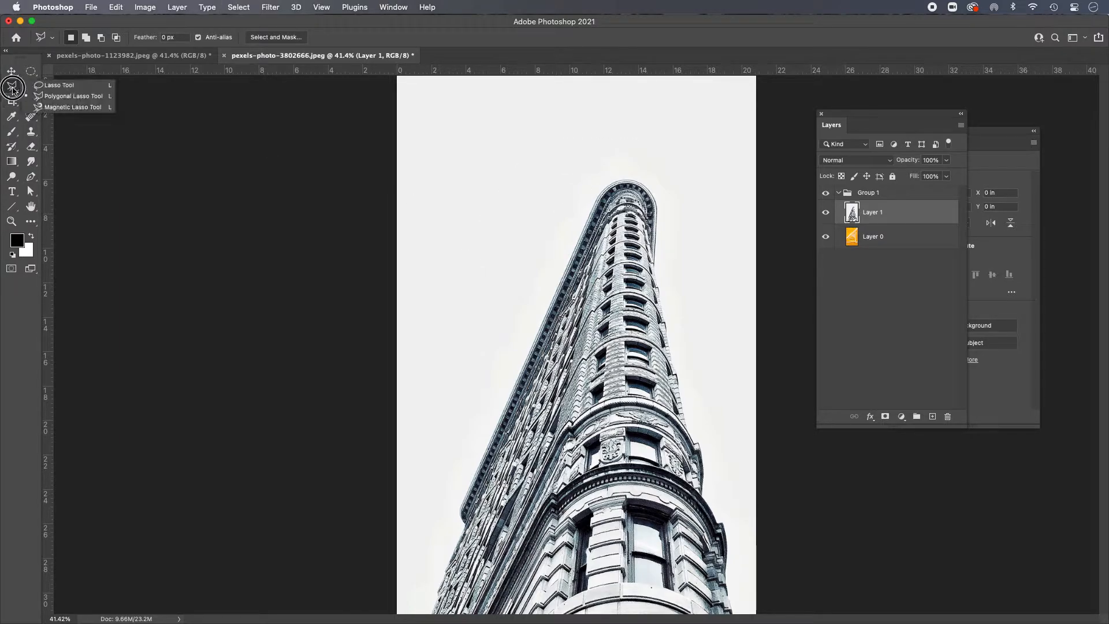
pyautogui.click(81, 107)
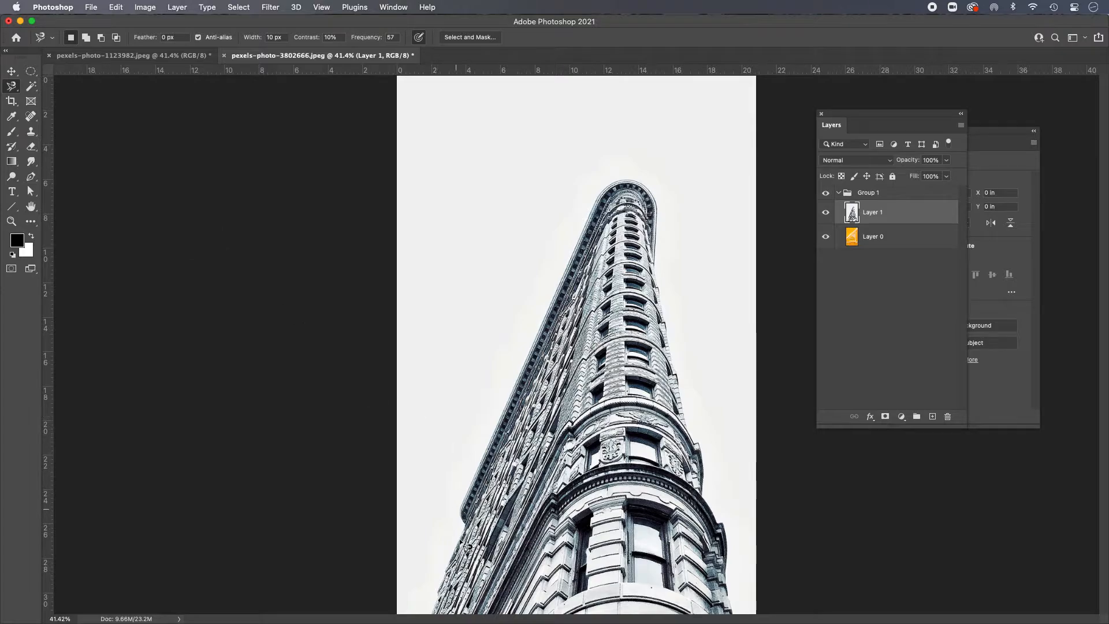
pyautogui.moveTo(457, 539)
pyautogui.mouseDown()
pyautogui.moveTo(488, 436)
pyautogui.moveTo(590, 206)
pyautogui.moveTo(612, 178)
pyautogui.moveTo(646, 179)
pyautogui.moveTo(661, 207)
pyautogui.moveTo(661, 330)
pyautogui.moveTo(701, 448)
pyautogui.moveTo(706, 505)
pyautogui.moveTo(729, 544)
pyautogui.moveTo(732, 616)
pyautogui.moveTo(440, 618)
pyautogui.mouseUp()
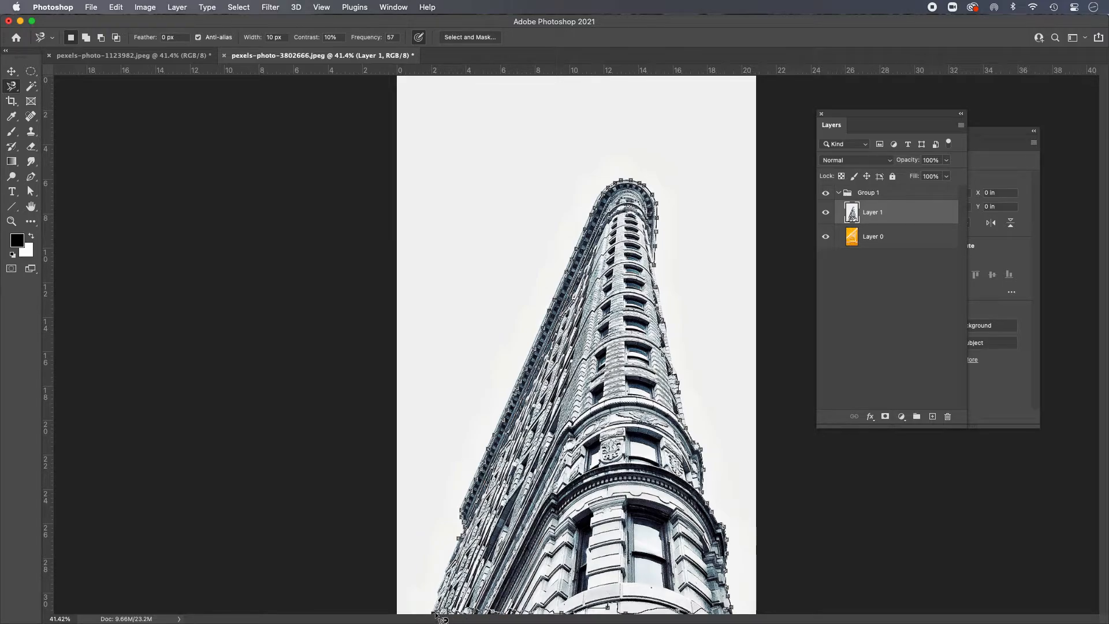
pyautogui.click(436, 611)
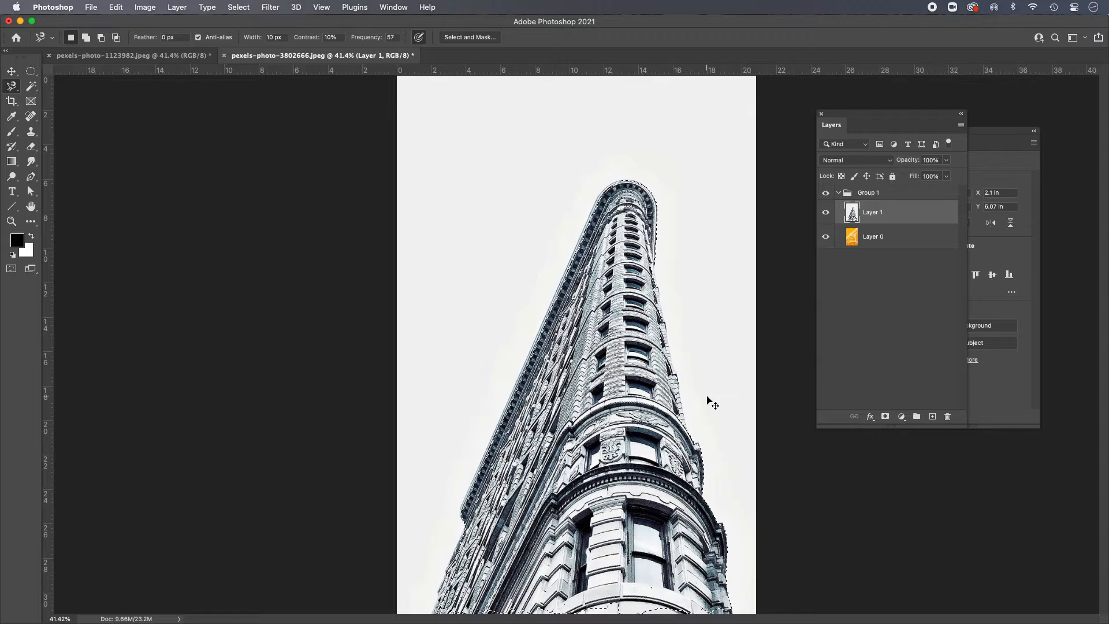
pyautogui.press('super+d')
# Activate the Pen tool and display the Paths panel beside the Layers panel.
pyautogui.moveTo(620, 419); pyautogui.dragTo(453, 272)
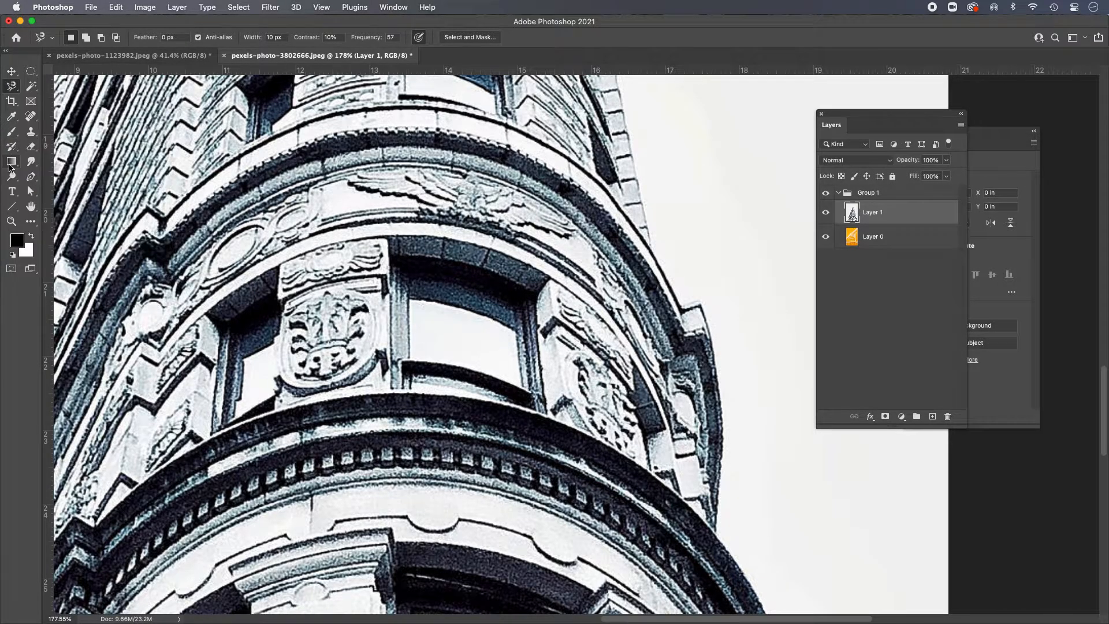
pyautogui.click(32, 178)
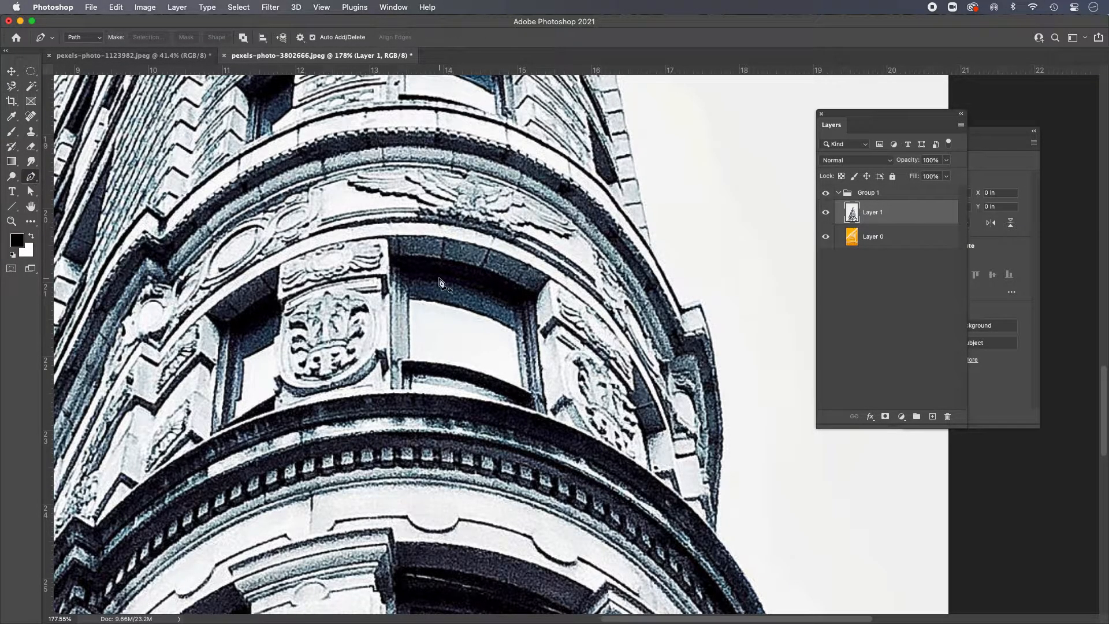
pyautogui.click(399, 7)
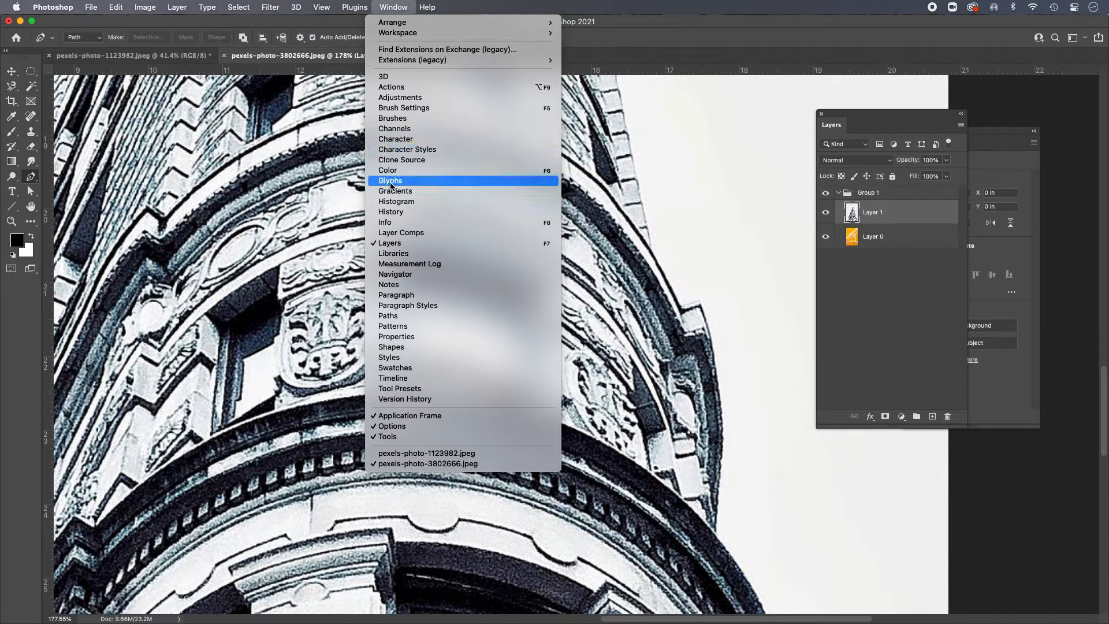
pyautogui.click(399, 316)
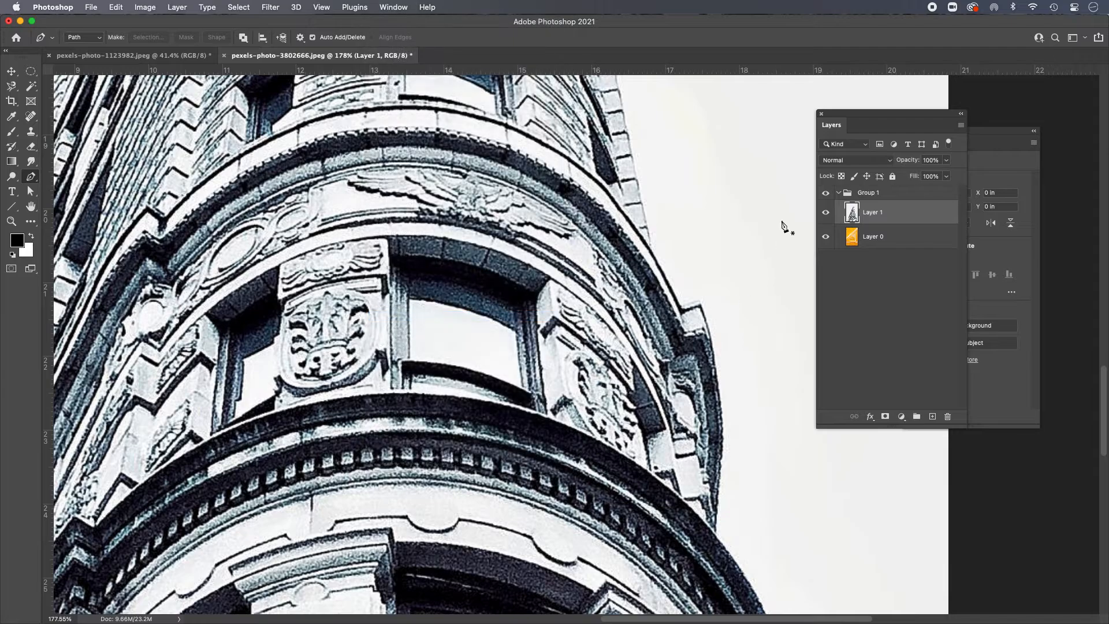
pyautogui.moveTo(990, 185); pyautogui.dragTo(733, 119)
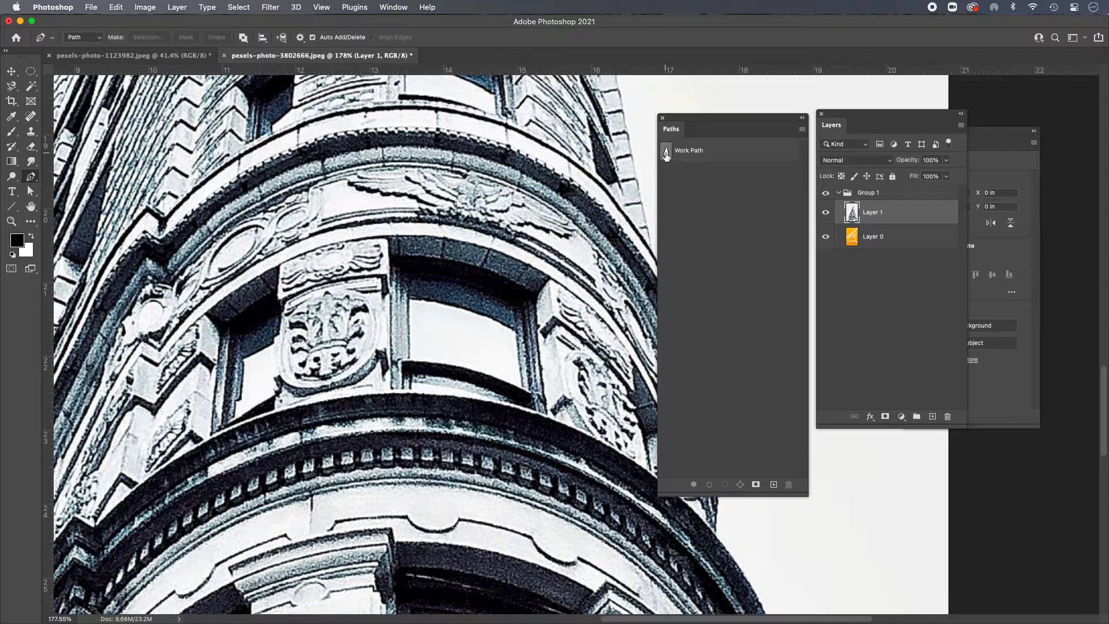
# Load the existing work path as a selection, and deselect.
pyautogui.scroll(-3, 564, 244)
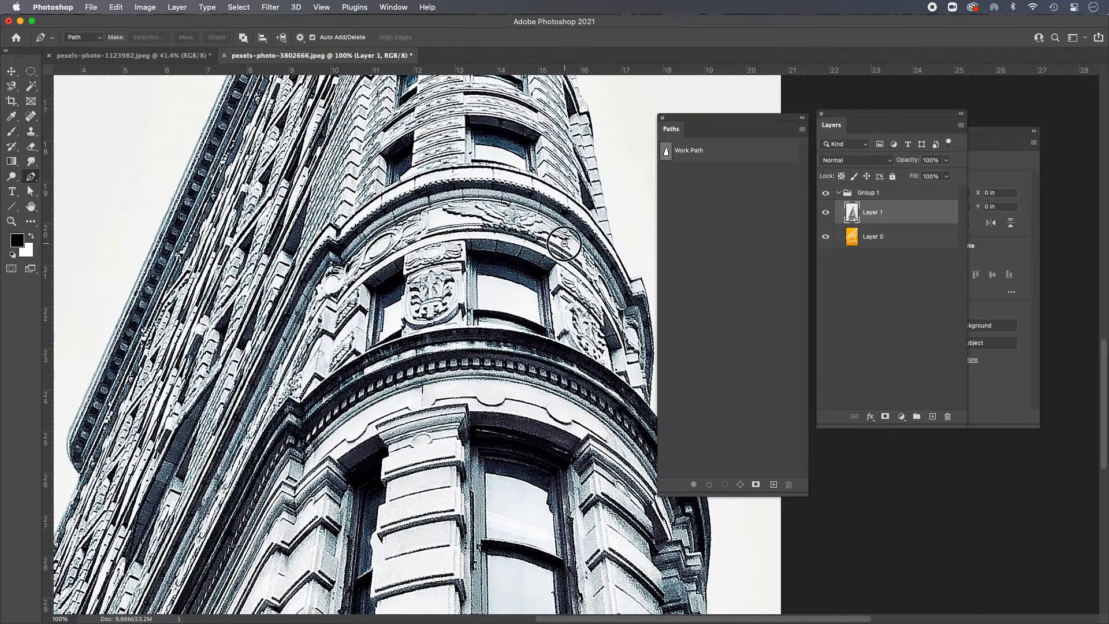
pyautogui.scroll(4, 557, 254)
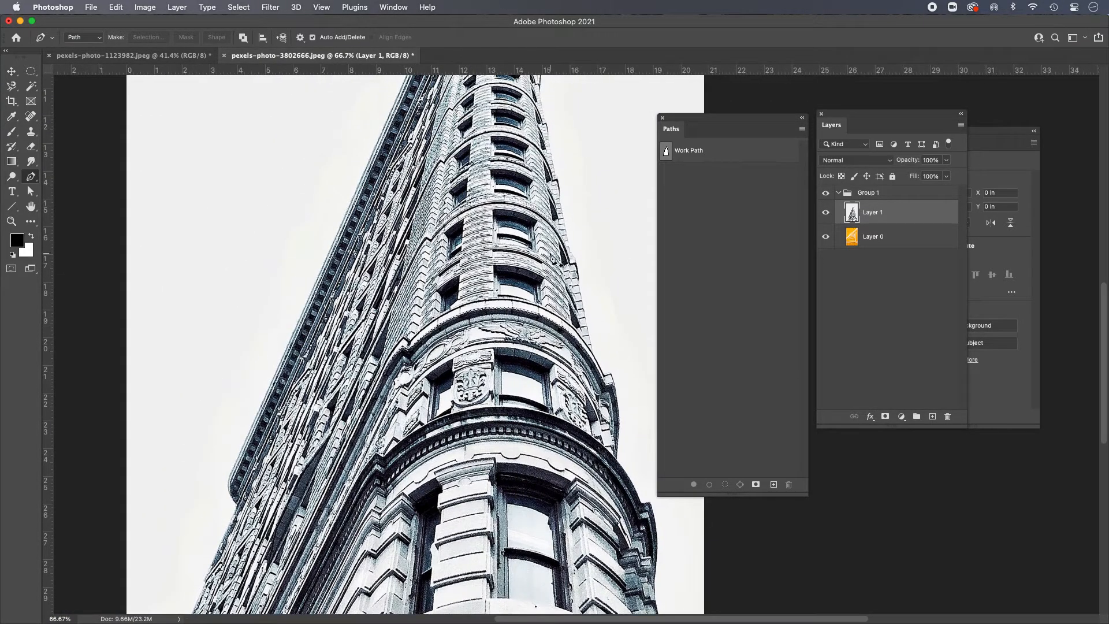
pyautogui.keyDown('super'); pyautogui.click(667, 154); pyautogui.keyUp('super')
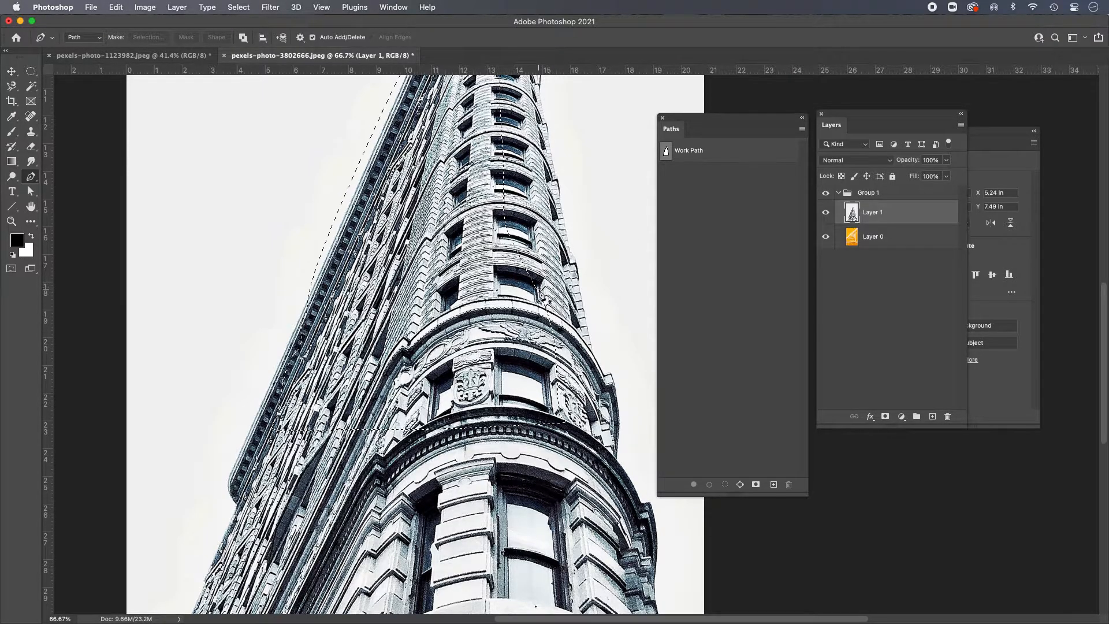
pyautogui.press('super+d')
# Delete the existing work path and move the Paths panel clear of the photo.
pyautogui.moveTo(696, 151); pyautogui.dragTo(788, 487)
pyautogui.moveTo(700, 119); pyautogui.dragTo(769, 160)
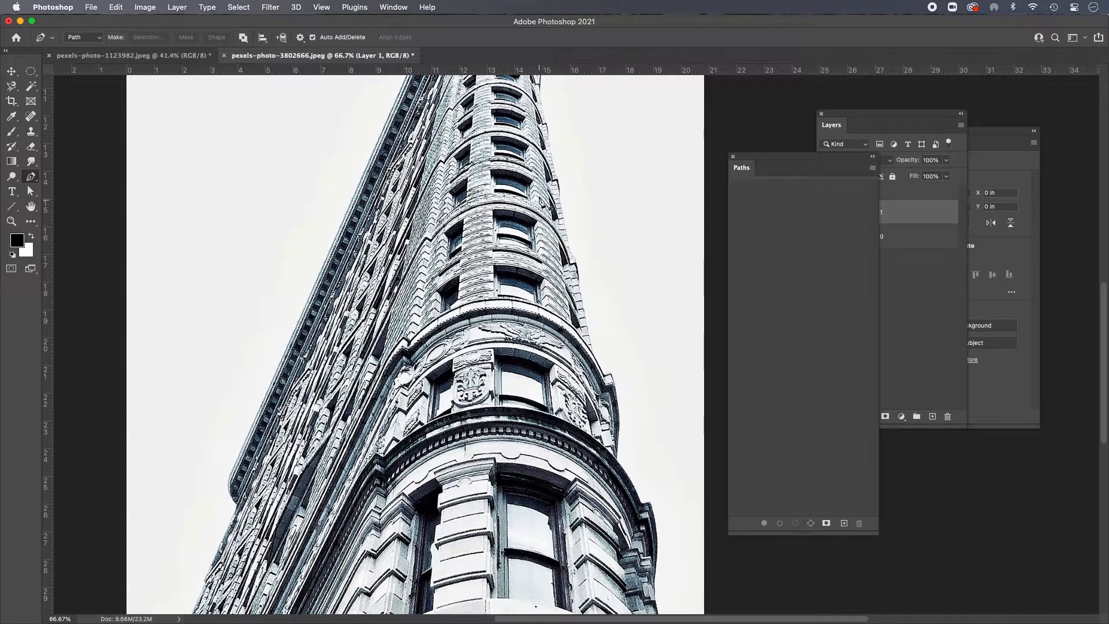
# Draw a closed eight-point pen path about 4 in wide in the sky beside the building, and delete it.
pyautogui.moveTo(519, 247); pyautogui.dragTo(546, 303)
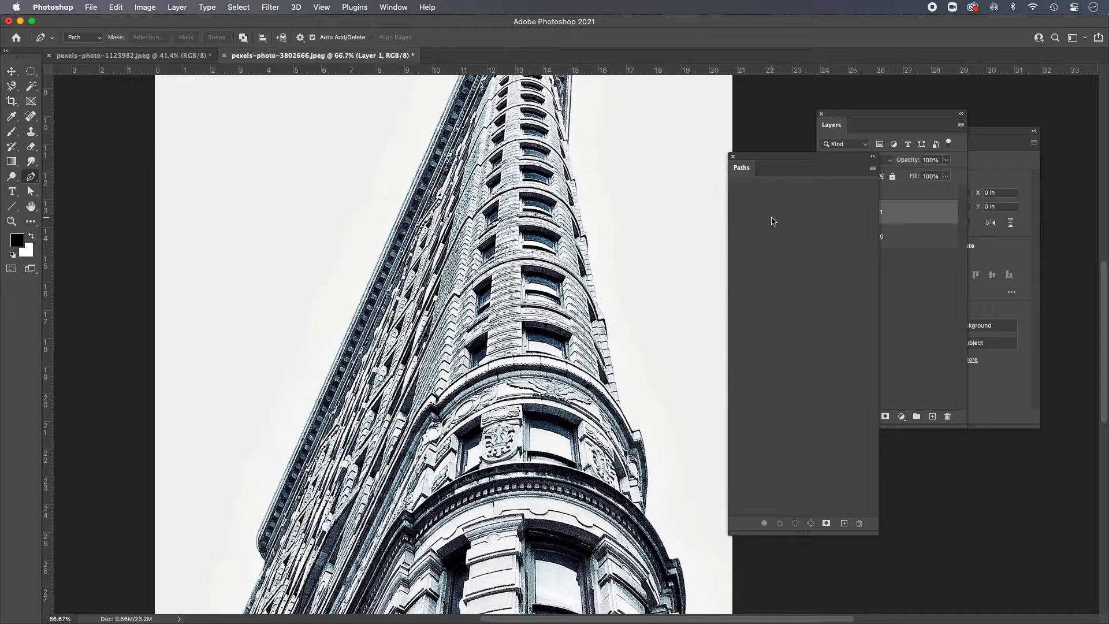
pyautogui.click(233, 257)
pyautogui.moveTo(260, 228); pyautogui.dragTo(311, 211)
pyautogui.click(333, 230)
pyautogui.click(328, 262)
pyautogui.click(290, 294)
pyautogui.click(253, 289)
pyautogui.click(229, 273)
pyautogui.click(233, 257)
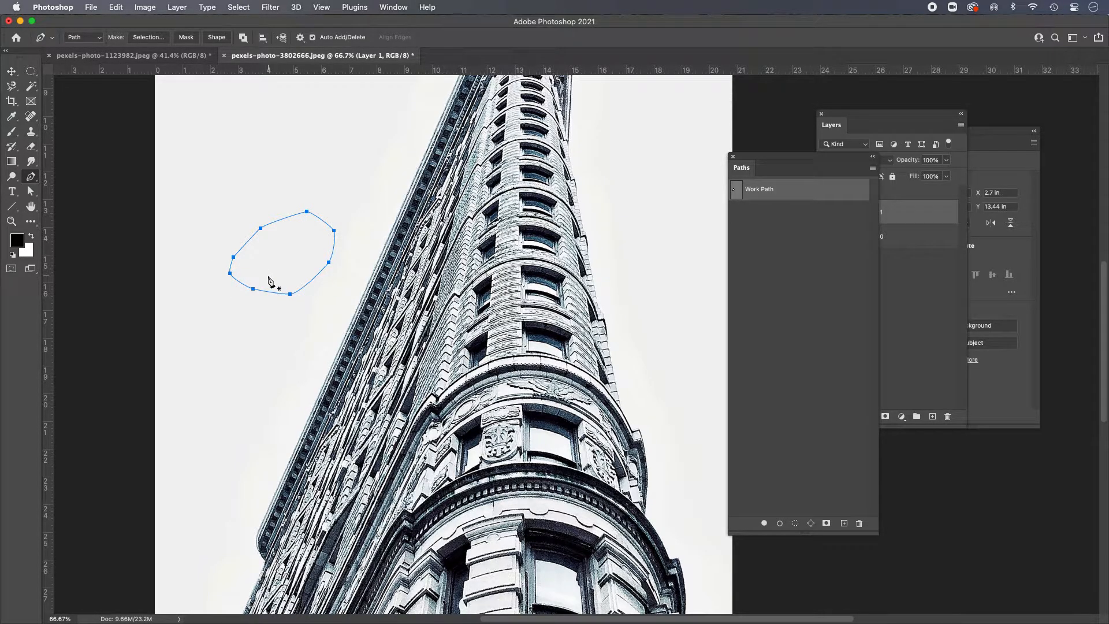
pyautogui.moveTo(771, 193); pyautogui.dragTo(859, 522)
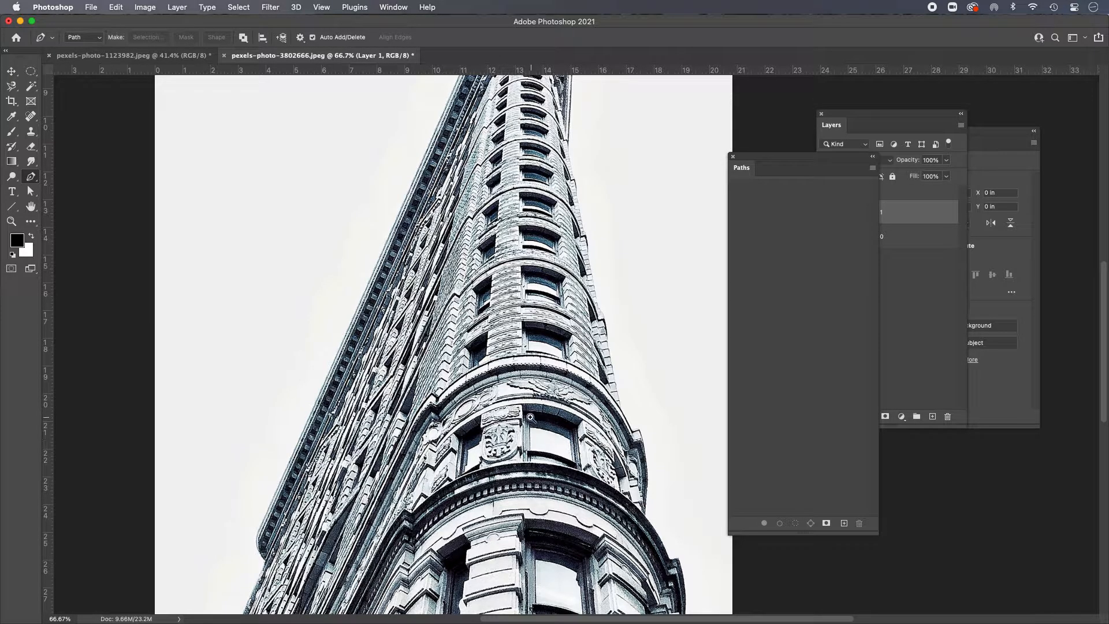
# Trace a closed pen path around the glass of the window beside the carved crest, curving its upper and lower edges.
pyautogui.moveTo(528, 402); pyautogui.dragTo(372, 249)
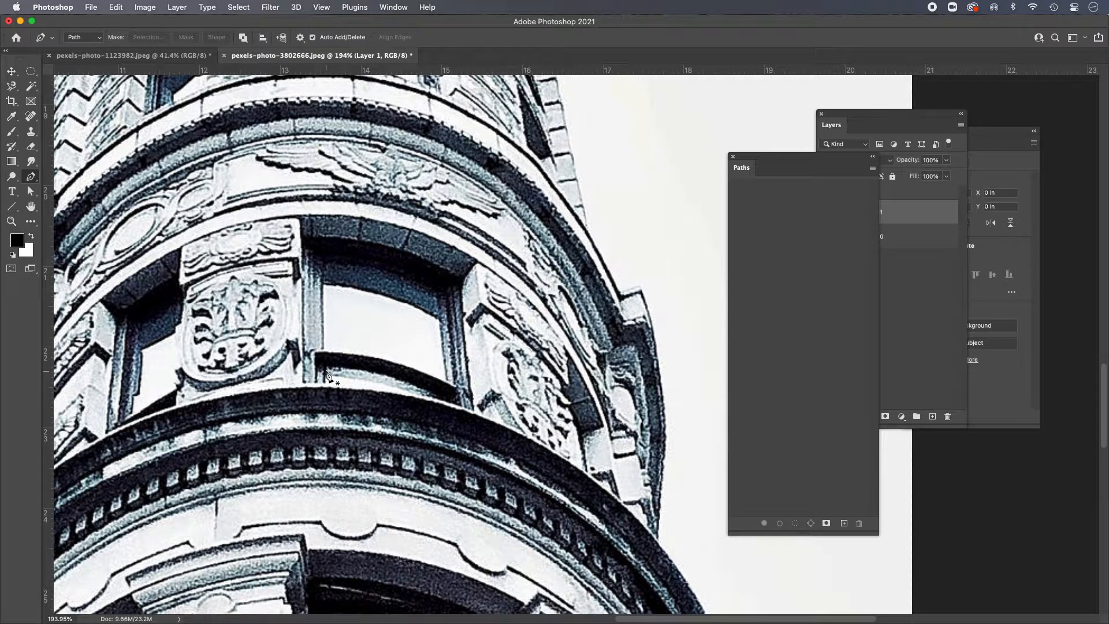
pyautogui.hscroll(5, 323, 358)
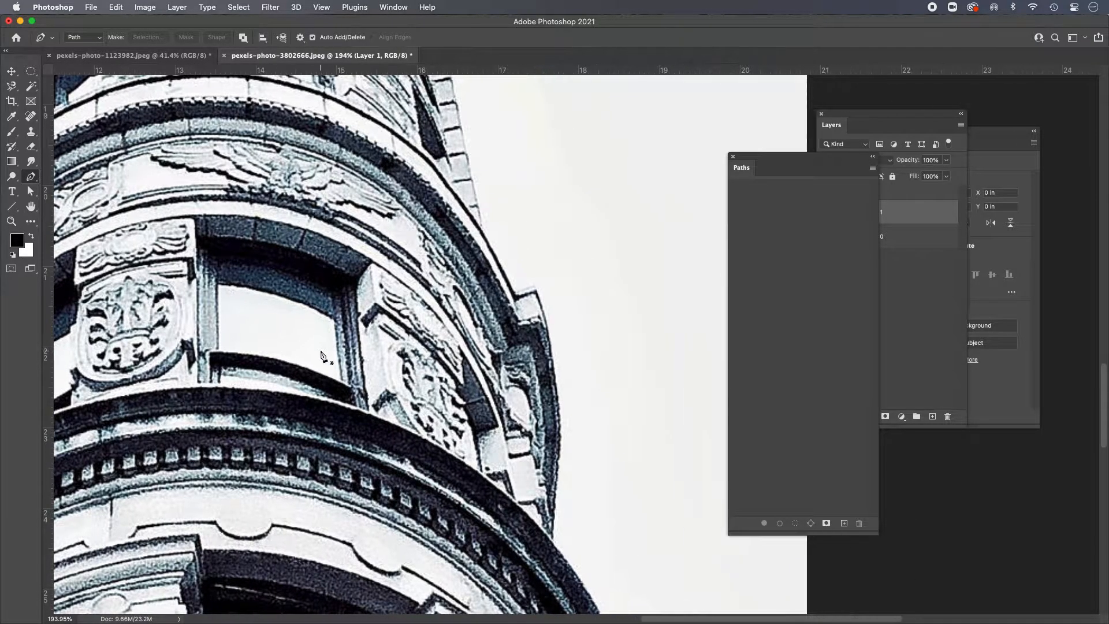
pyautogui.click(217, 351)
pyautogui.click(217, 284)
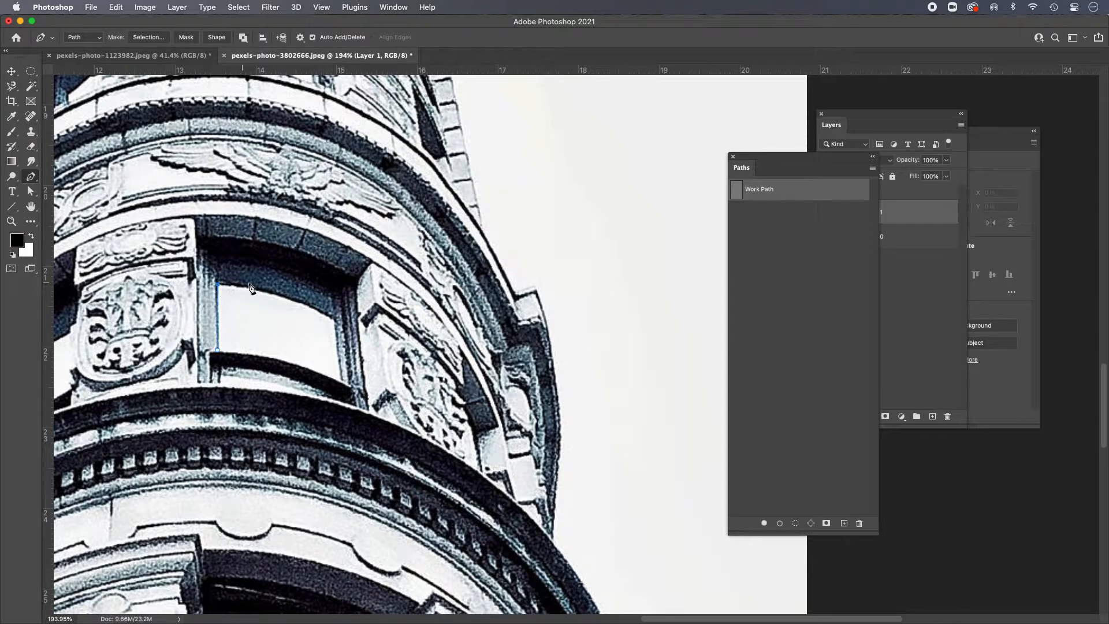
pyautogui.moveTo(336, 320); pyautogui.dragTo(402, 358)
pyautogui.keyDown('alt'); pyautogui.click(336, 320); pyautogui.keyUp('alt')
pyautogui.click(342, 381)
pyautogui.moveTo(220, 354); pyautogui.dragTo(151, 350)
pyautogui.rightClick(338, 341)
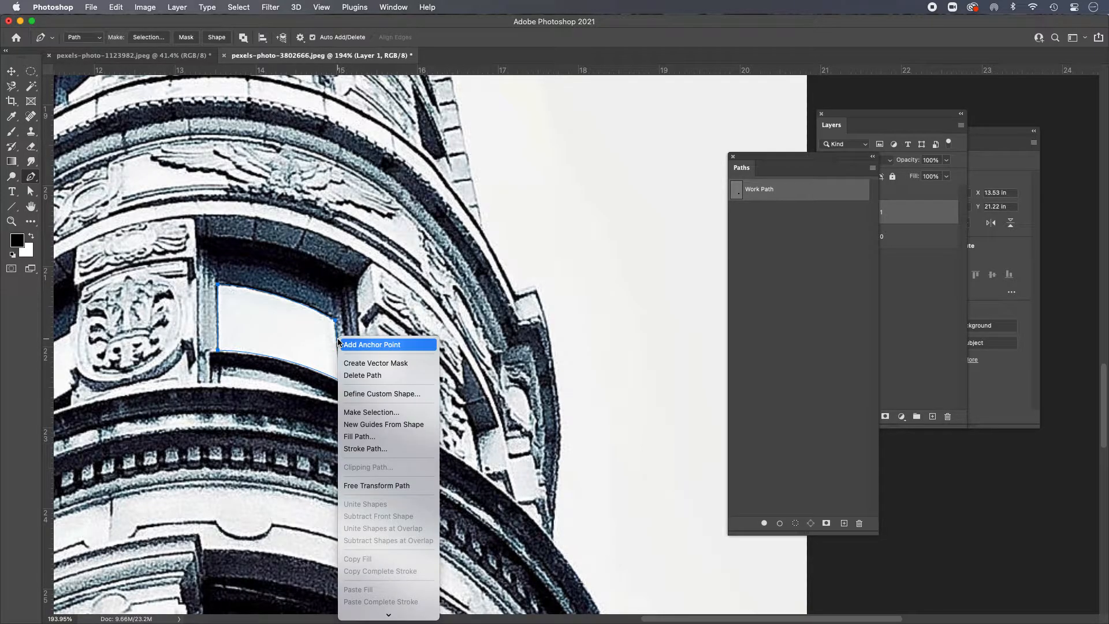
pyautogui.click(315, 230)
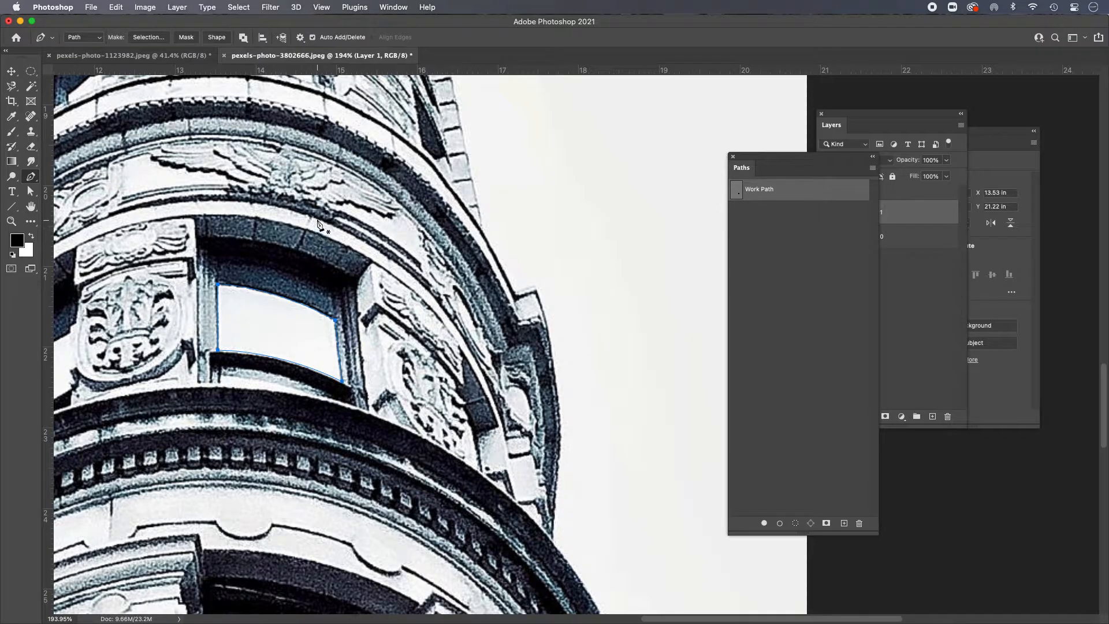
# Add a second closed pen path around the glass of the window one floor above the first traced window.
pyautogui.moveTo(320, 190); pyautogui.dragTo(425, 382)
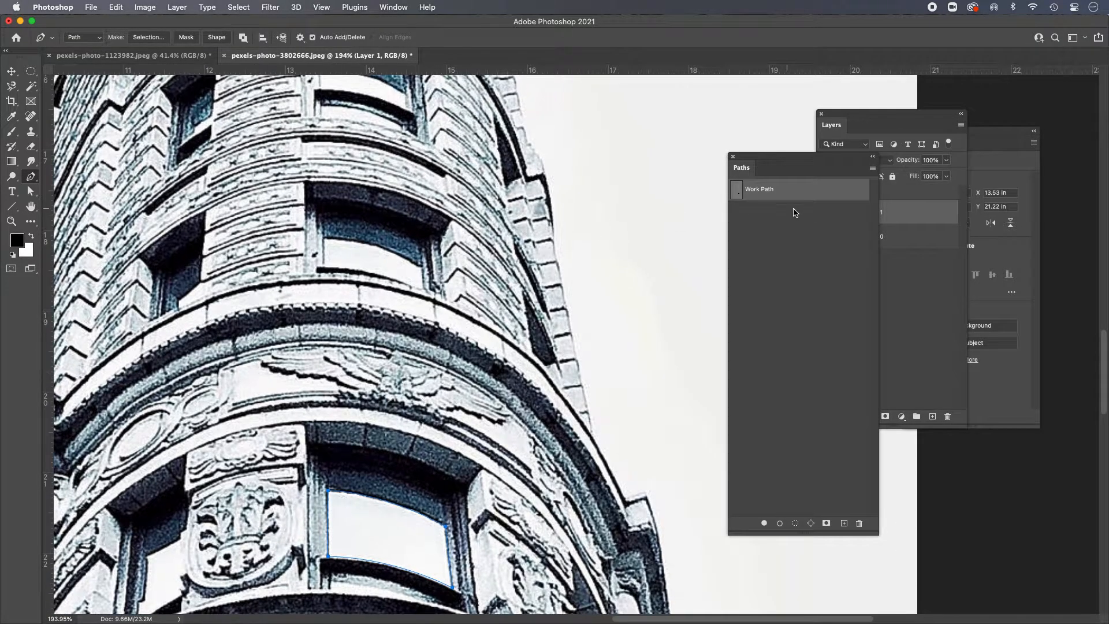
pyautogui.click(322, 235)
pyautogui.click(323, 264)
pyautogui.moveTo(411, 287); pyautogui.dragTo(434, 305)
pyautogui.click(423, 288)
pyautogui.click(422, 266)
pyautogui.moveTo(326, 238); pyautogui.dragTo(271, 242)
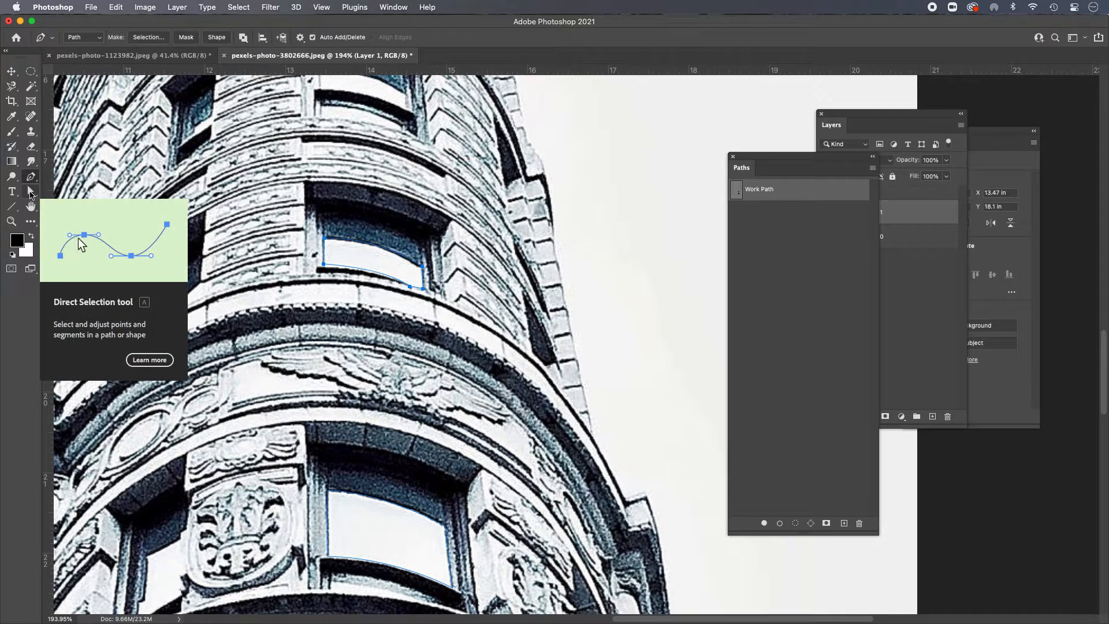
# Refine the upper curve of the second window's path with the Direct Selection tool so it follows the glass edge.
pyautogui.moveTo(30, 194); pyautogui.dragTo(60, 204)
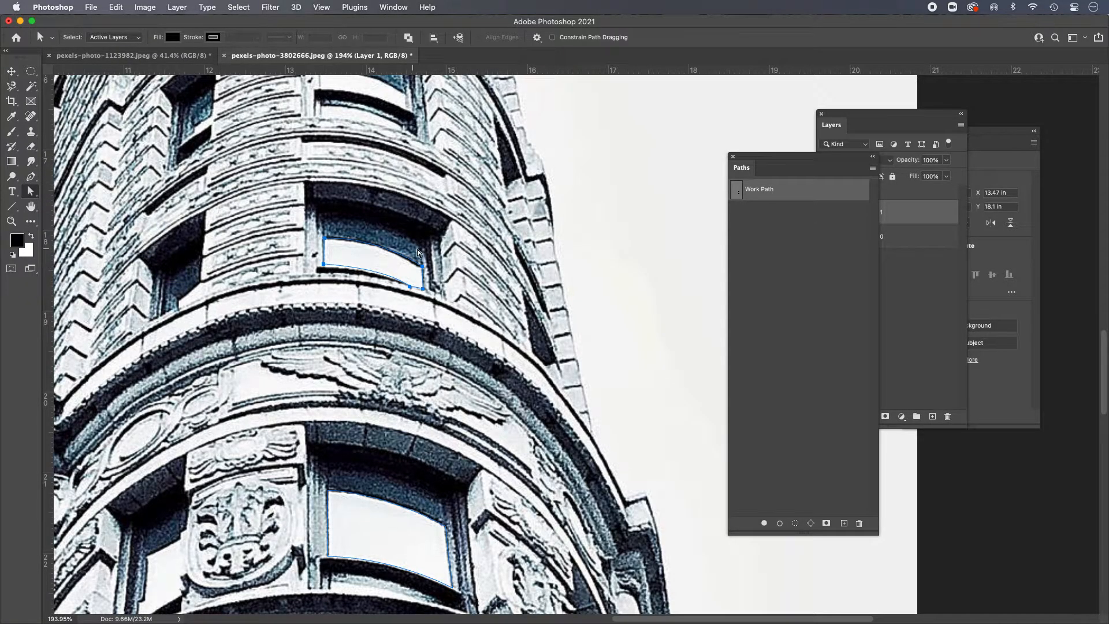
pyautogui.moveTo(323, 219); pyautogui.dragTo(418, 284)
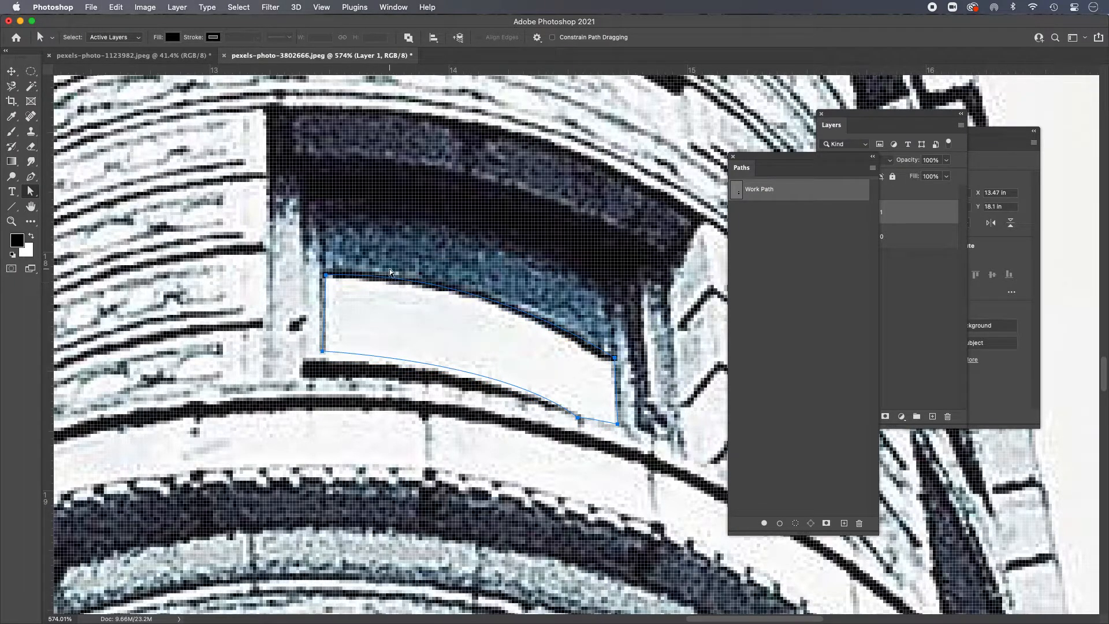
pyautogui.moveTo(380, 278); pyautogui.dragTo(380, 283)
pyautogui.moveTo(489, 276)
pyautogui.mouseDown()
pyautogui.moveTo(490, 255)
pyautogui.moveTo(486, 272)
pyautogui.mouseUp()
pyautogui.moveTo(326, 280); pyautogui.dragTo(325, 278)
pyautogui.moveTo(613, 361)
pyautogui.mouseDown()
pyautogui.moveTo(601, 369)
pyautogui.moveTo(616, 371)
pyautogui.mouseUp()
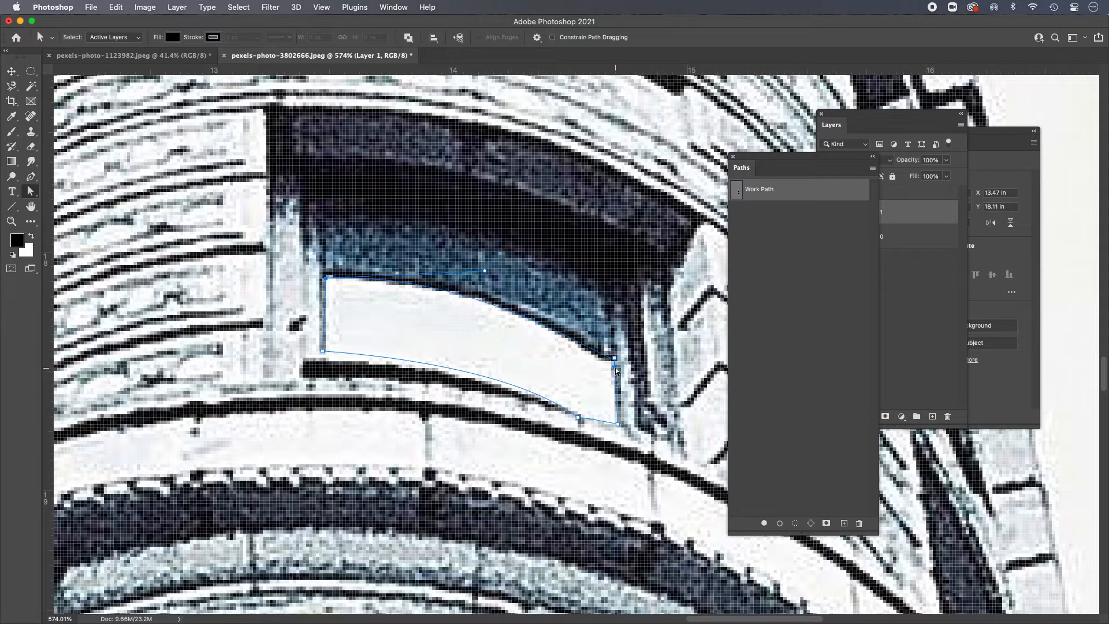
# Adjust the lower edge of the second window's path, reshaping its curve to follow the sill.
pyautogui.keyDown('alt'); pyautogui.click(490, 357); pyautogui.keyUp('alt')
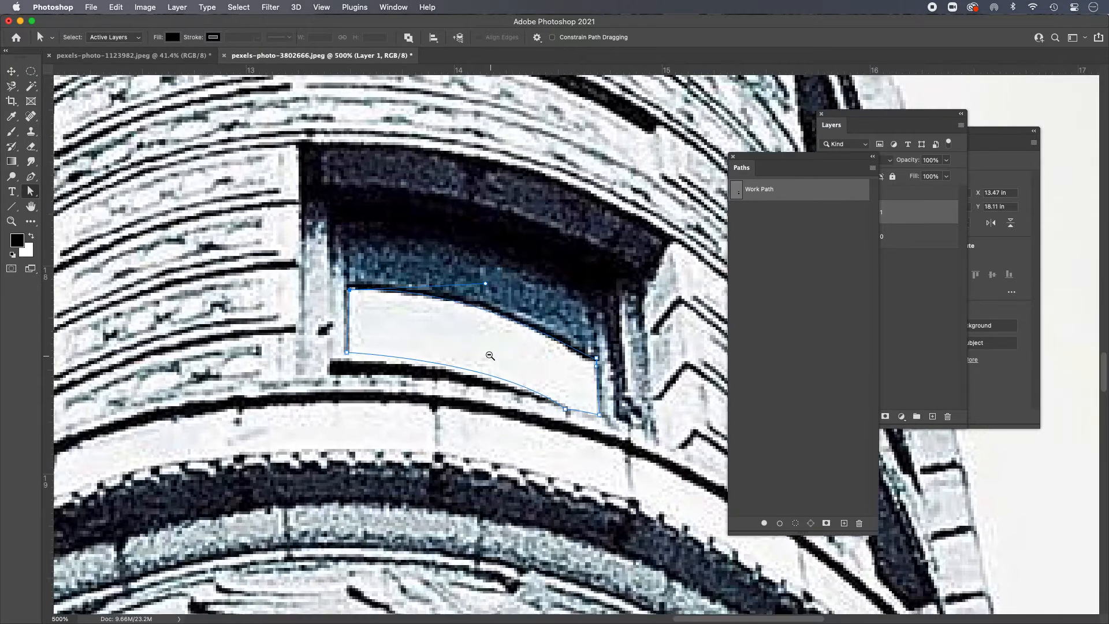
pyautogui.keyDown('alt'); pyautogui.click(489, 357); pyautogui.keyUp('alt')
pyautogui.keyDown('alt'); pyautogui.click(490, 357); pyautogui.keyUp('alt')
pyautogui.moveTo(403, 354); pyautogui.dragTo(403, 358)
pyautogui.moveTo(498, 360); pyautogui.dragTo(494, 363)
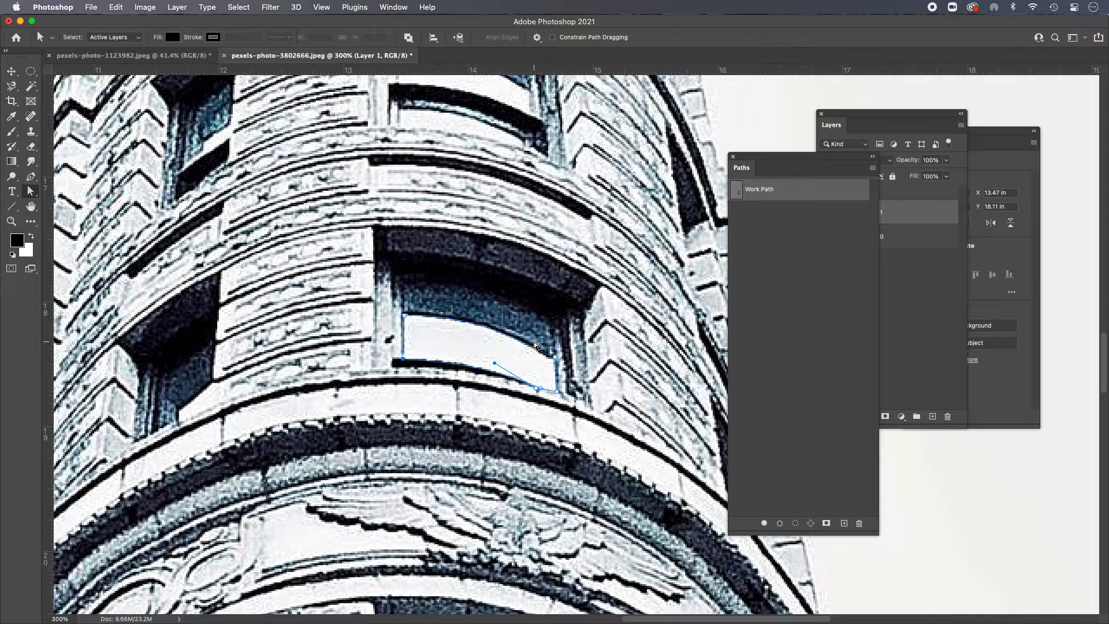
# Convert the second window's path into a new anti-aliased selection with a feather radius of 0 pixels.
pyautogui.rightClick(497, 329)
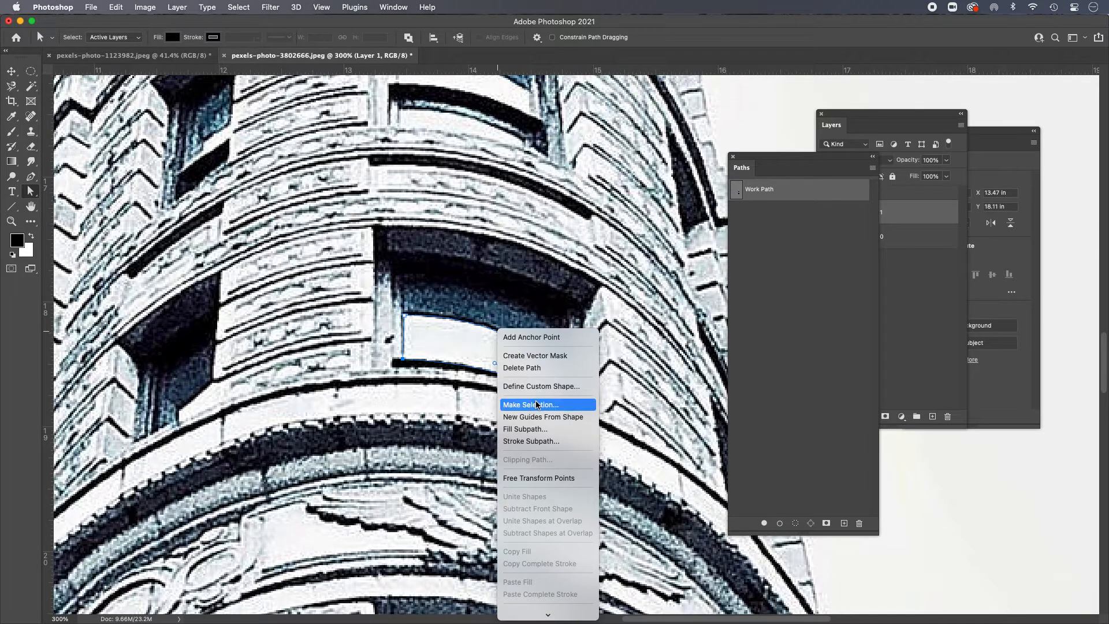
pyautogui.click(536, 405)
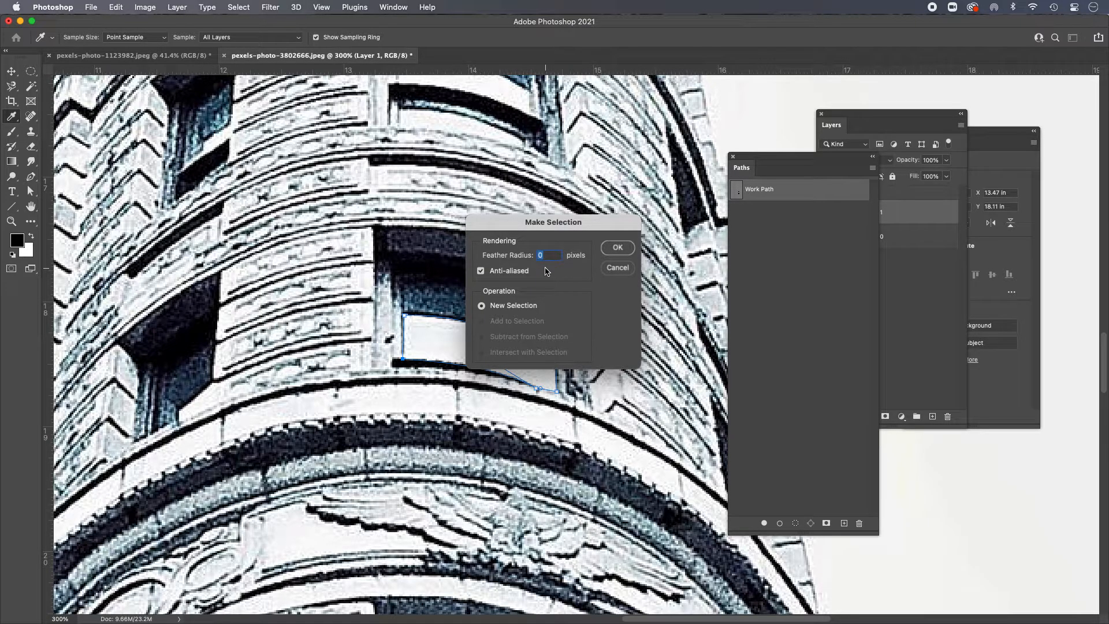
pyautogui.click(618, 248)
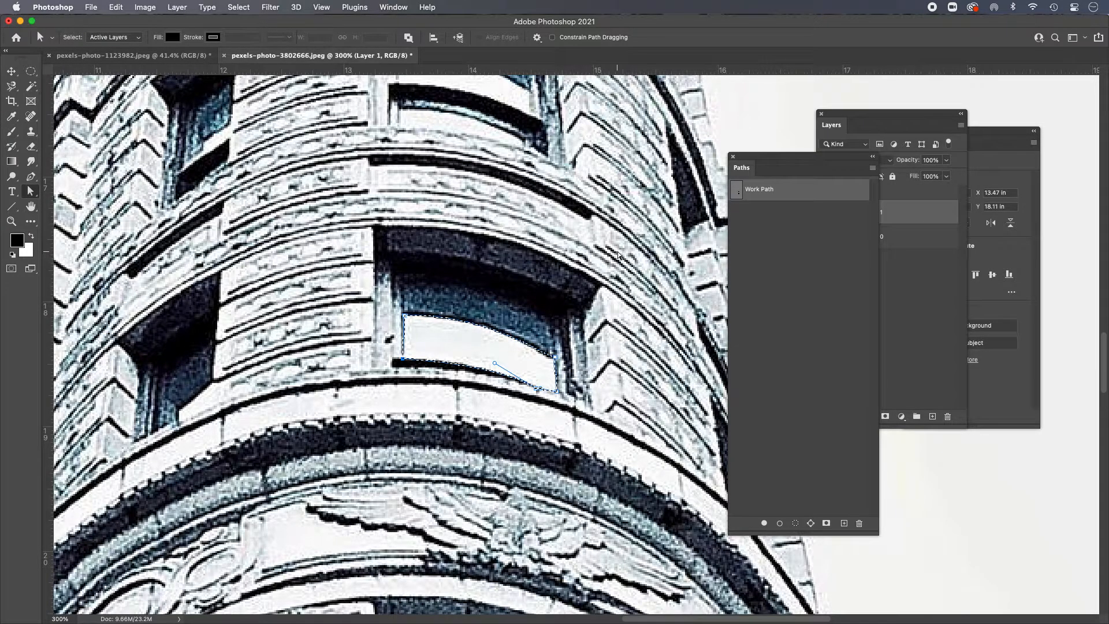
pyautogui.scroll(-5, 545, 437)
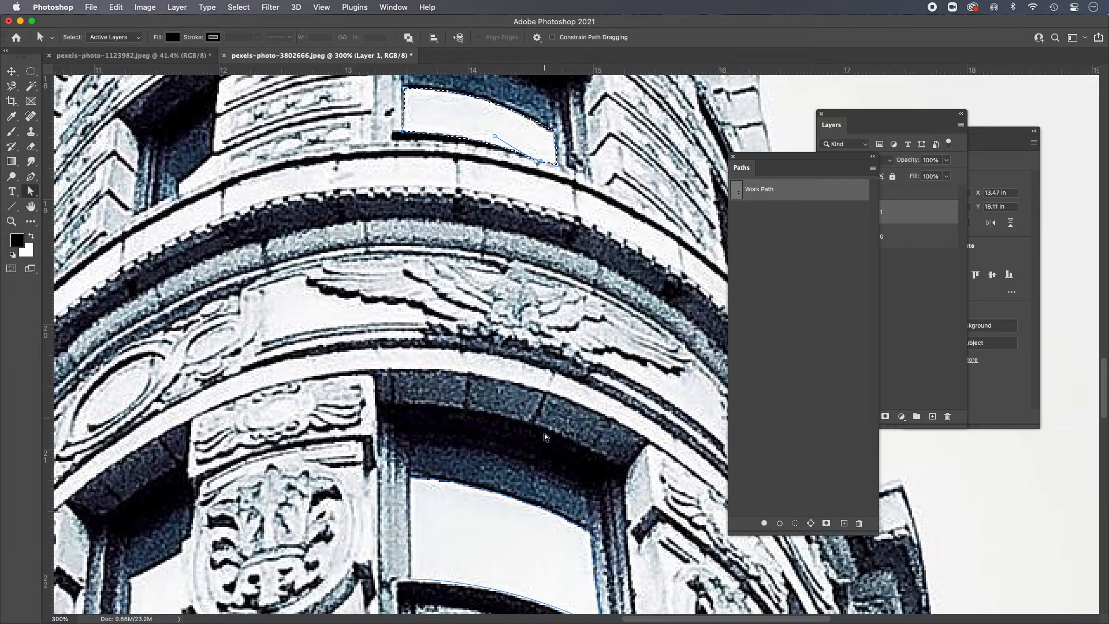
# Load the work path as a selection covering the glass of both traced windows.
pyautogui.scroll(-1, 544, 437)
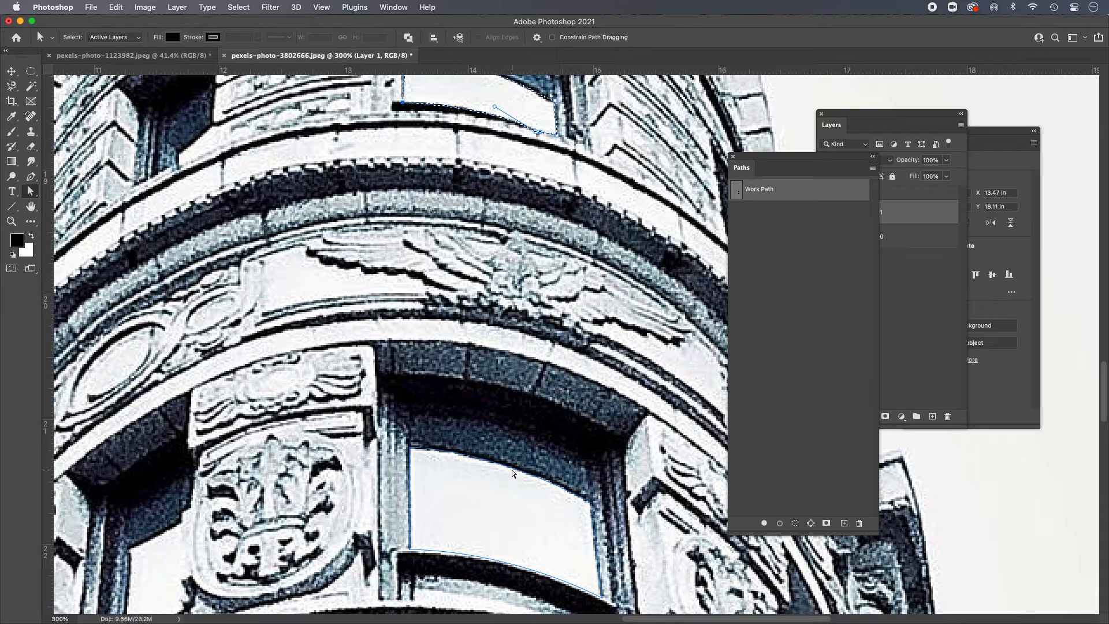
pyautogui.scroll(-4, 514, 474)
pyautogui.scroll(7, 520, 474)
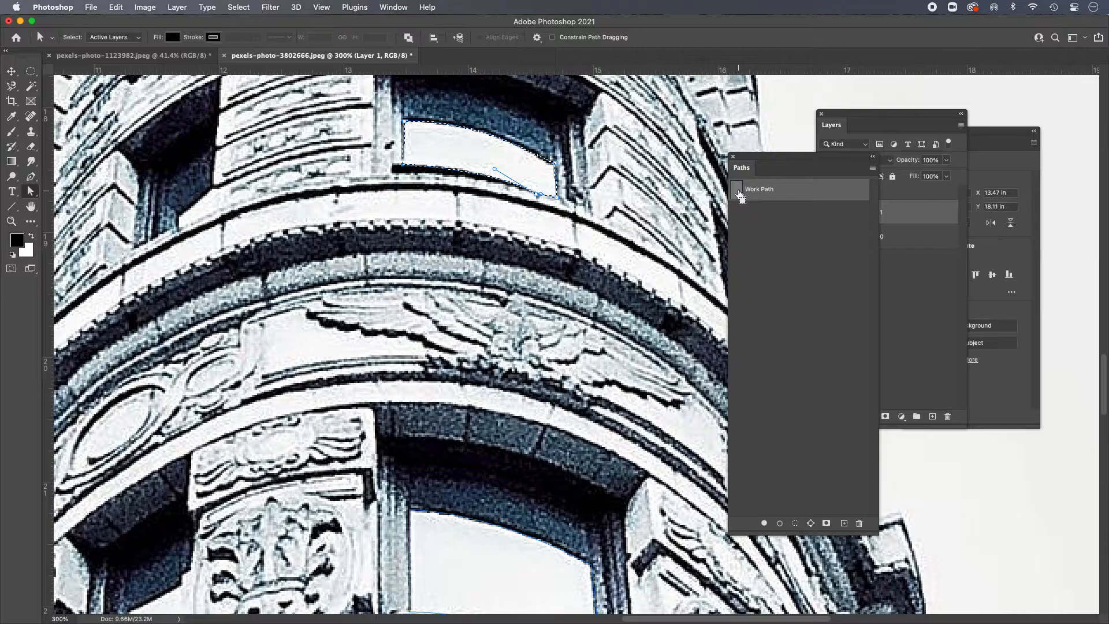
pyautogui.keyDown('super'); pyautogui.click(739, 195); pyautogui.keyUp('super')
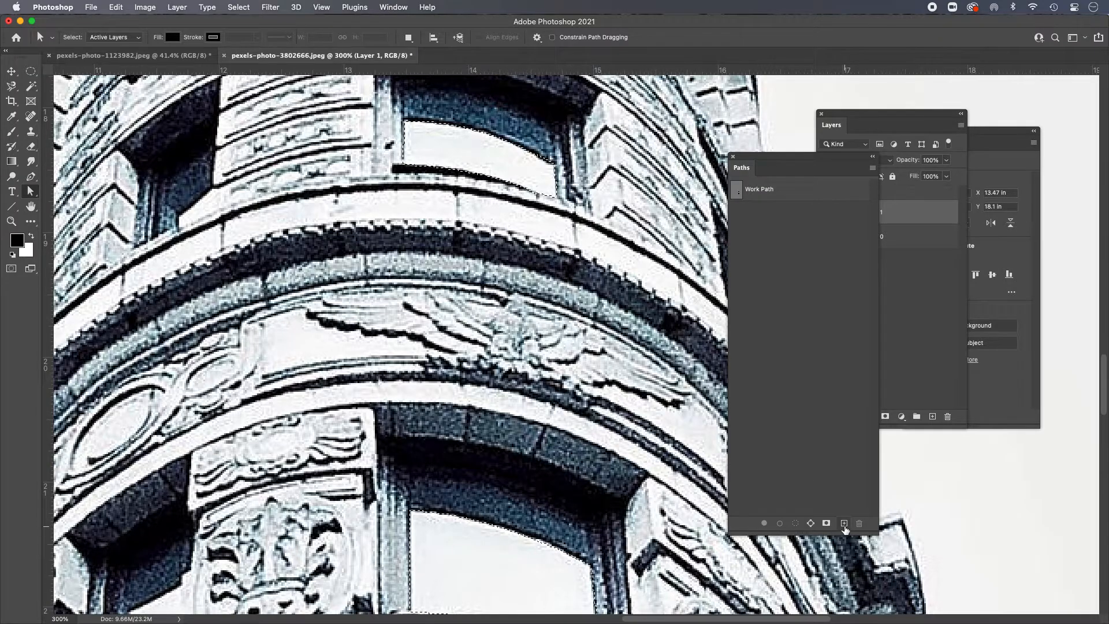
# Add a Hue/Saturation adjustment layer above Layer 1, masked to the selected window glass.
pyautogui.click(918, 354)
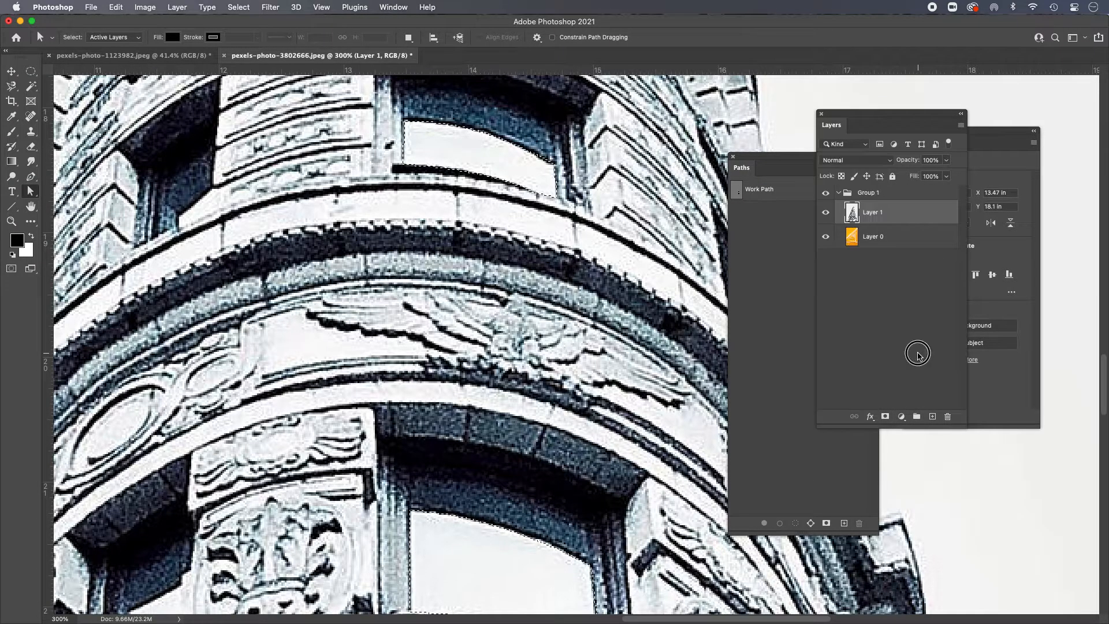
pyautogui.click(900, 417)
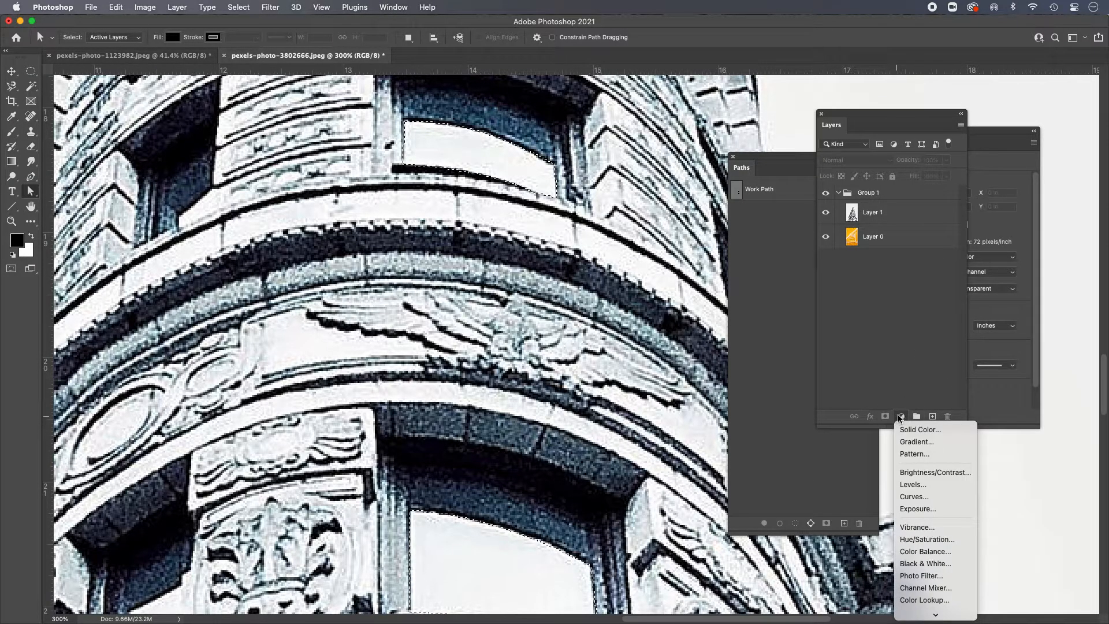
pyautogui.click(929, 538)
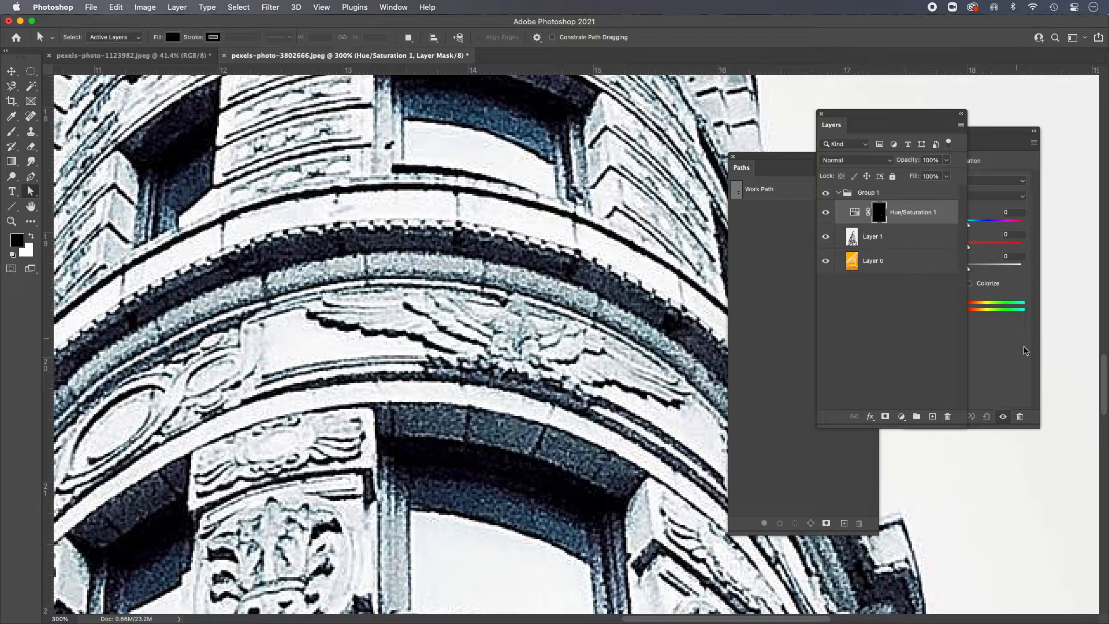
# Colorize the masked windows with the Hue/Saturation adjustment, lower its lightness to -60, and check the result across the building.
pyautogui.click(1018, 356)
pyautogui.click(969, 283)
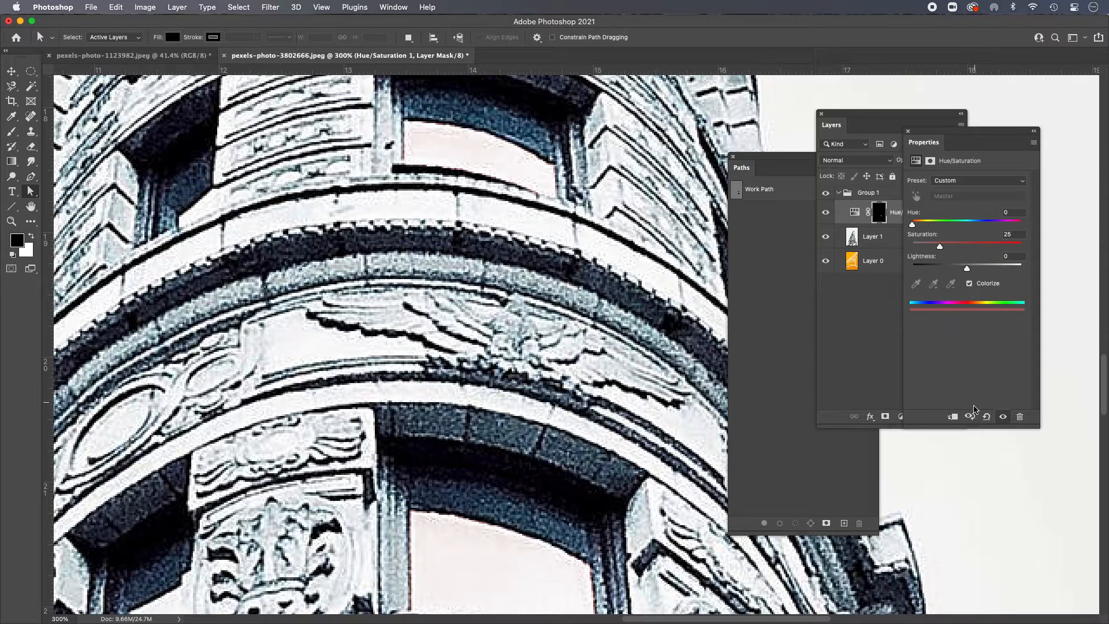
pyautogui.moveTo(966, 268); pyautogui.dragTo(936, 270)
pyautogui.keyDown('alt'); pyautogui.click(588, 317); pyautogui.keyUp('alt')
pyautogui.keyDown('alt'); pyautogui.click(588, 317); pyautogui.keyUp('alt')
pyautogui.keyDown('alt'); pyautogui.click(623, 319); pyautogui.keyUp('alt')
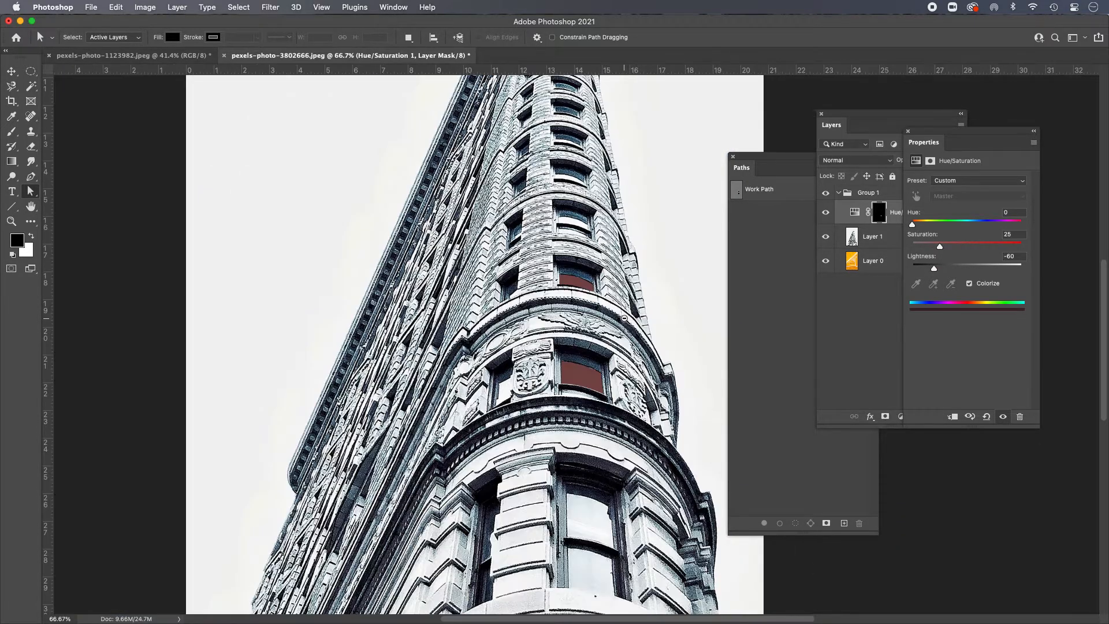
pyautogui.moveTo(633, 318); pyautogui.dragTo(526, 346)
pyautogui.keyDown('alt'); pyautogui.click(526, 345); pyautogui.keyUp('alt')
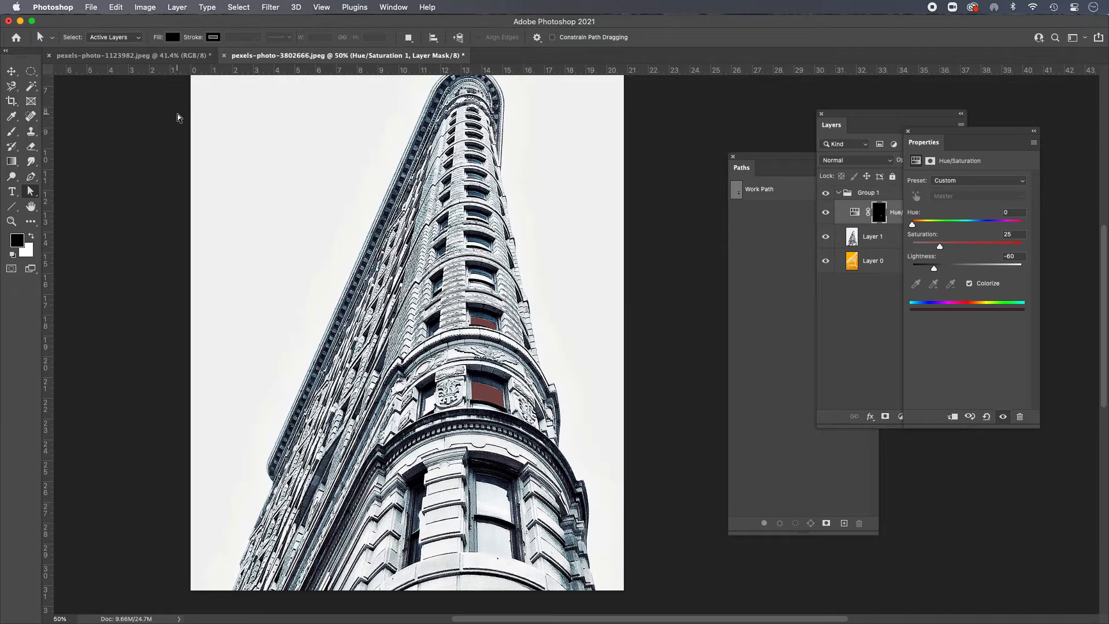
# Activate the standard Lasso tool and the Rectangular Marquee tool in turn.
pyautogui.click(11, 85)
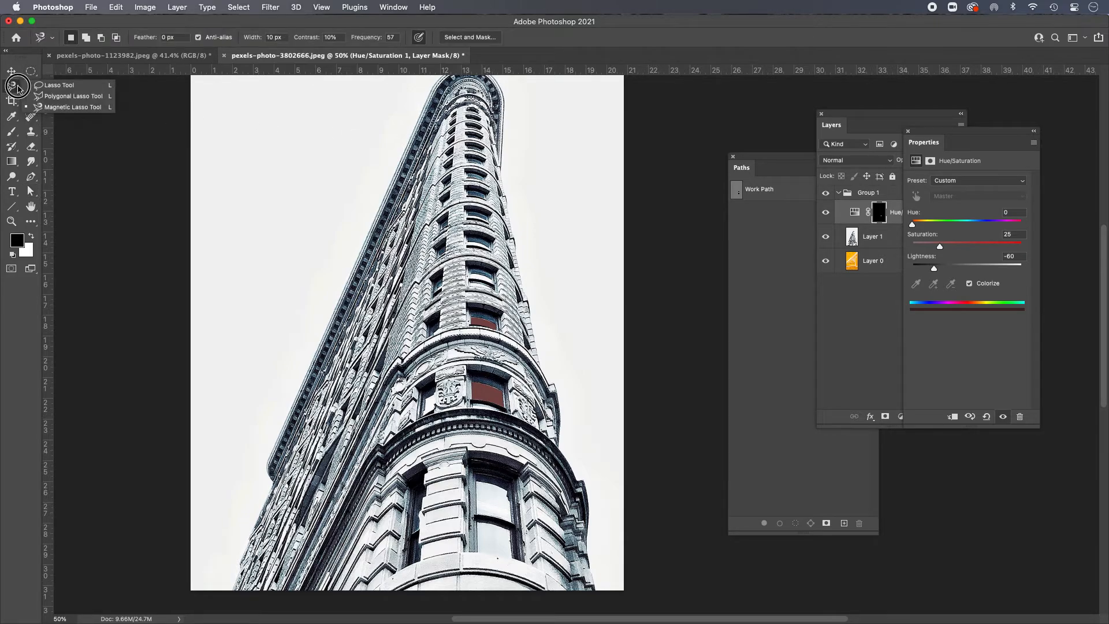
pyautogui.click(61, 86)
pyautogui.click(32, 71)
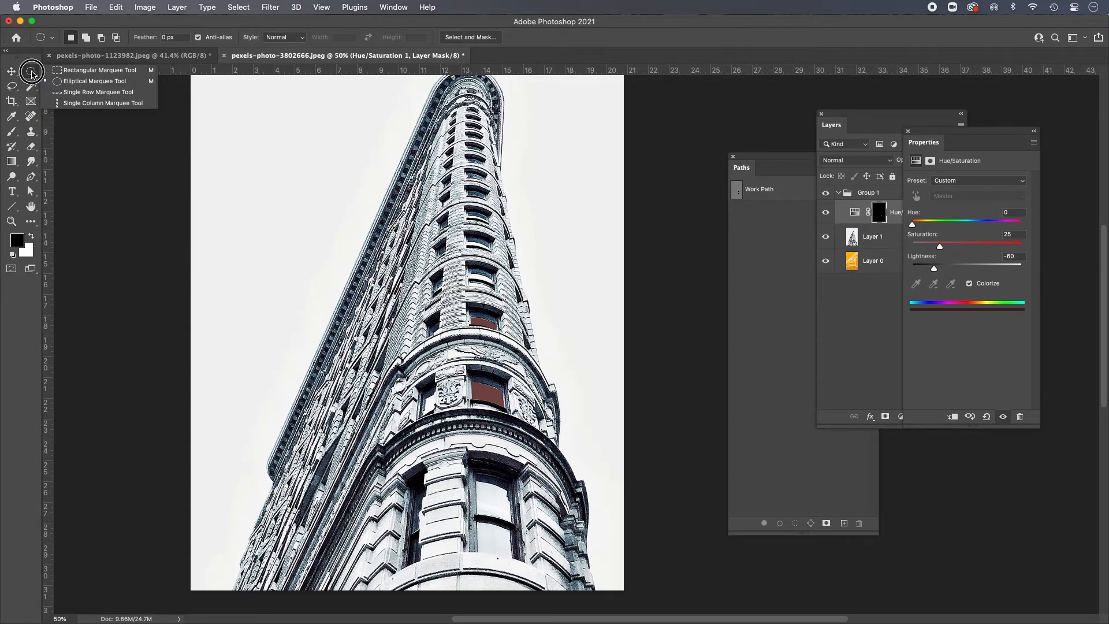
pyautogui.click(64, 71)
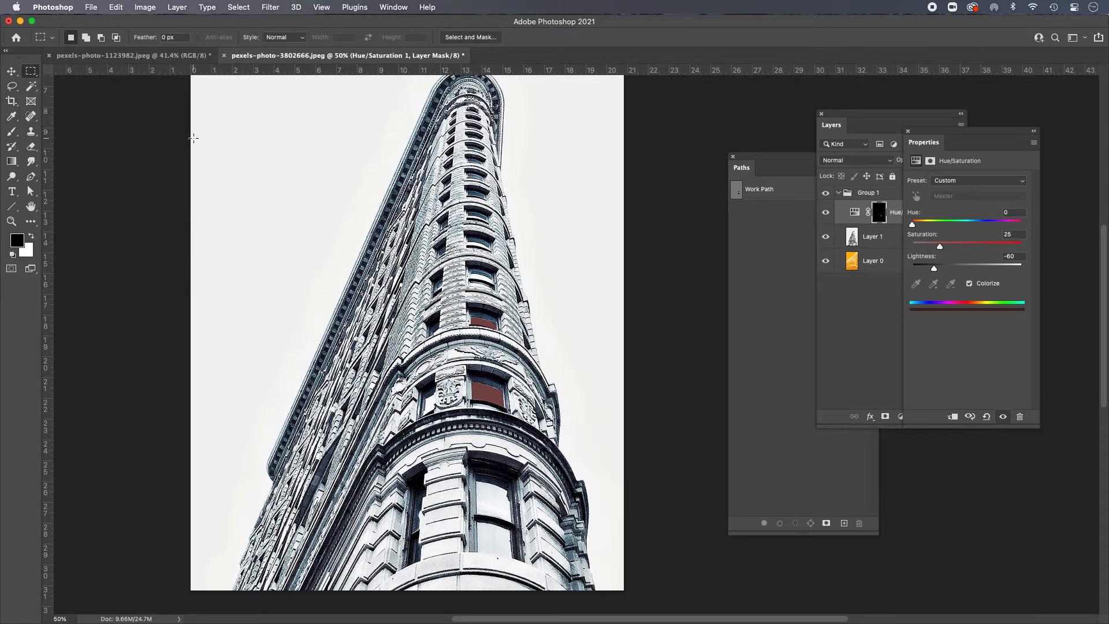
# Brush with the Quick Selection tool down the building's front column of windows to the upper colorized window.
pyautogui.click(30, 85)
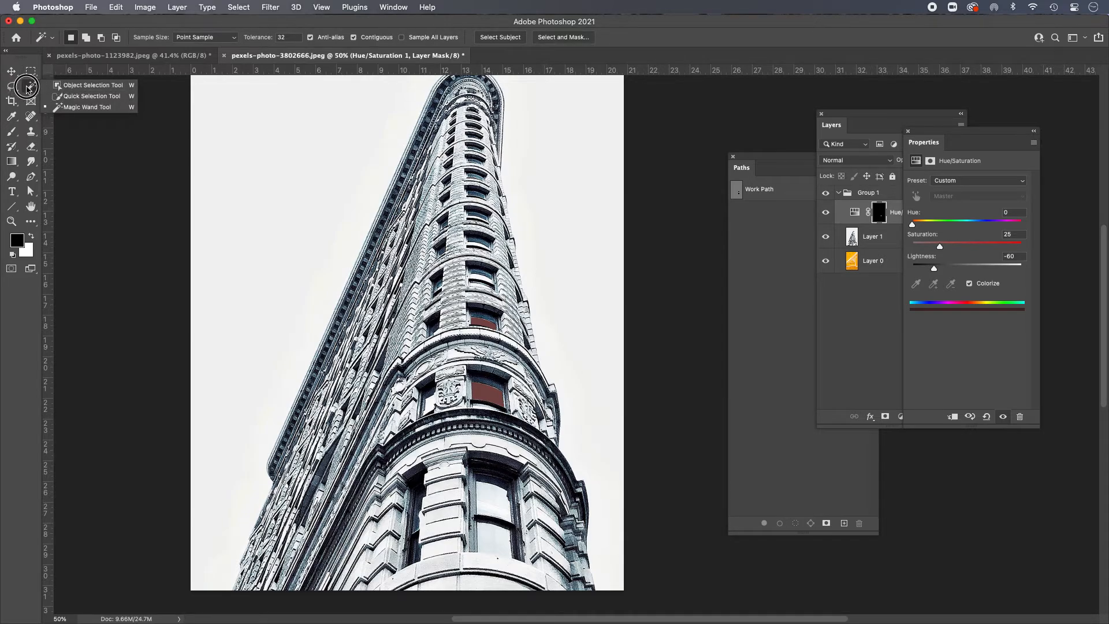
pyautogui.click(99, 97)
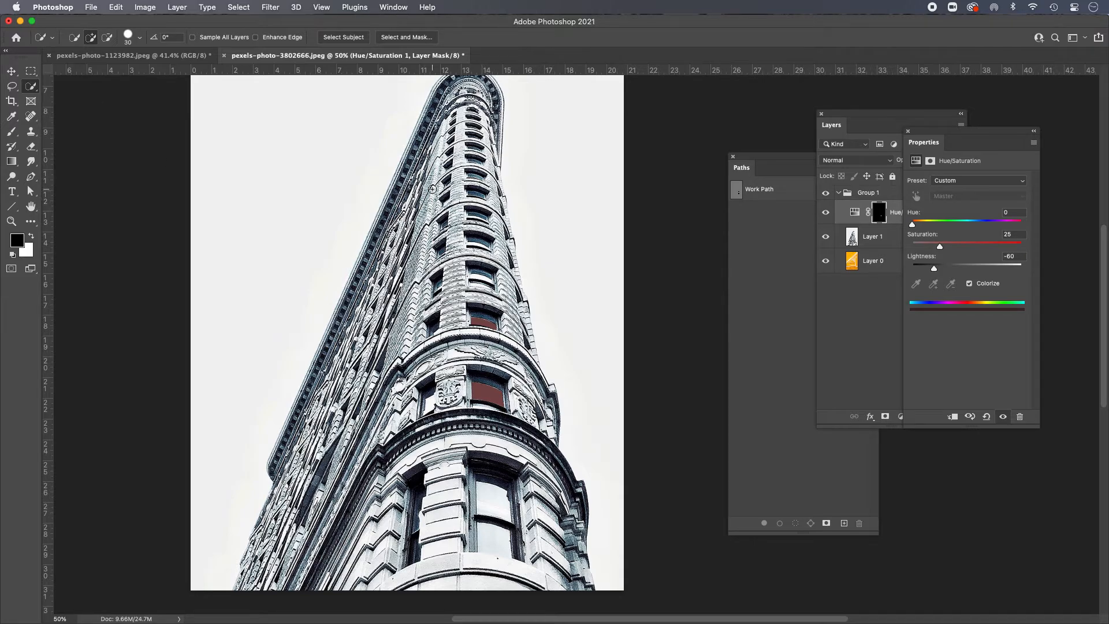
pyautogui.moveTo(466, 210)
pyautogui.mouseDown()
pyautogui.moveTo(483, 173)
pyautogui.moveTo(485, 214)
pyautogui.moveTo(472, 234)
pyautogui.moveTo(451, 228)
pyautogui.moveTo(451, 264)
pyautogui.moveTo(481, 283)
pyautogui.moveTo(500, 276)
pyautogui.moveTo(479, 335)
pyautogui.moveTo(462, 345)
pyautogui.moveTo(492, 407)
pyautogui.moveTo(498, 331)
pyautogui.mouseUp()
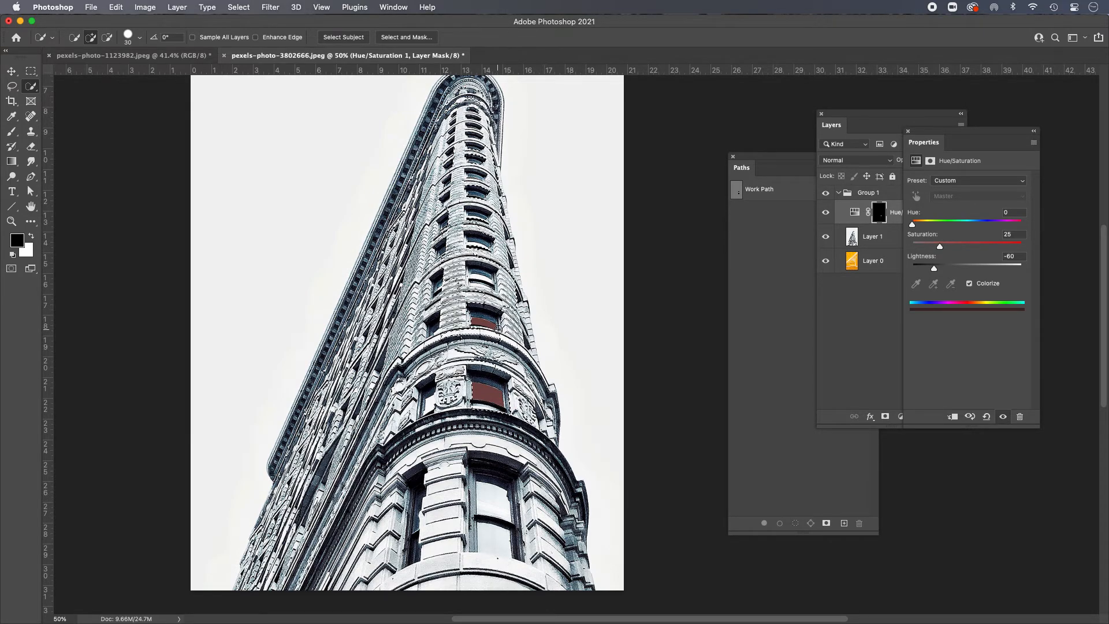